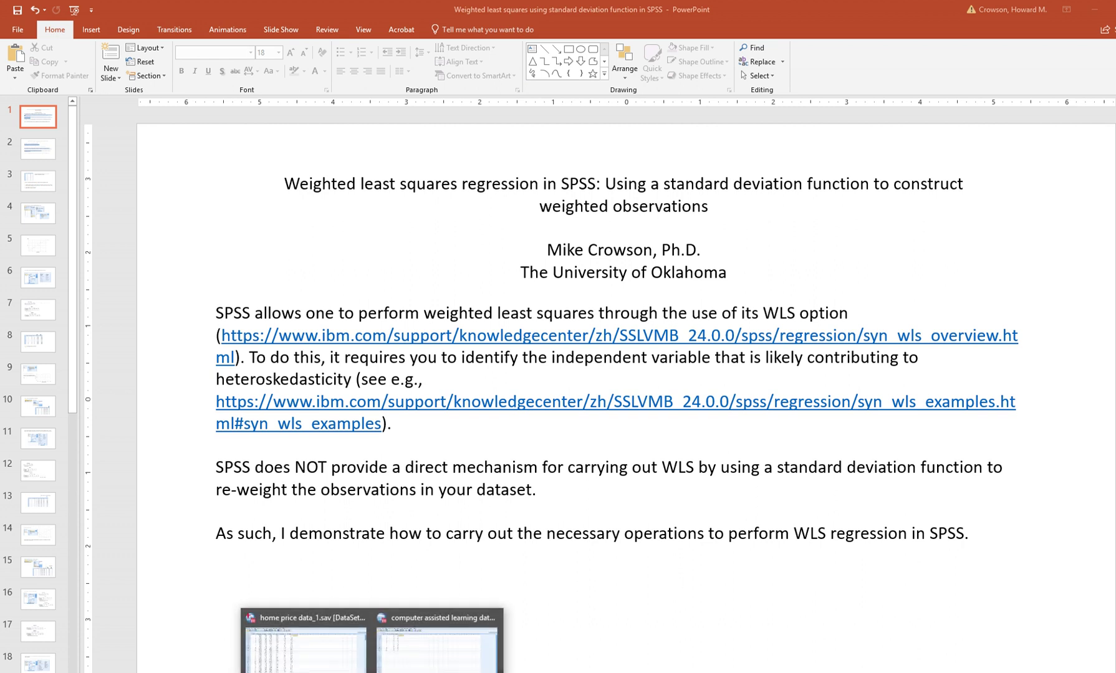
Step: Switch to the computer assisted learning dataset in SPSS and set up a linear regression with cost as dependent and num.responses as independent variable
{"action": "left_click", "coordinate": [438, 643]}
{"action": "left_click", "coordinate": [384, 197]}
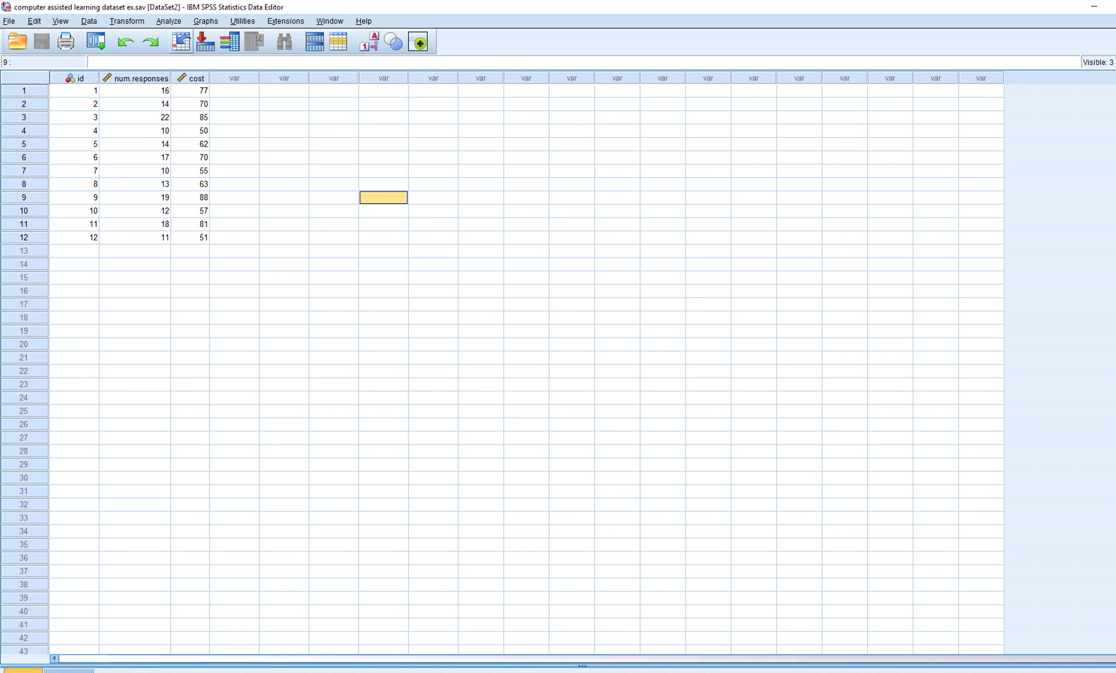
{"action": "left_click", "coordinate": [168, 20]}
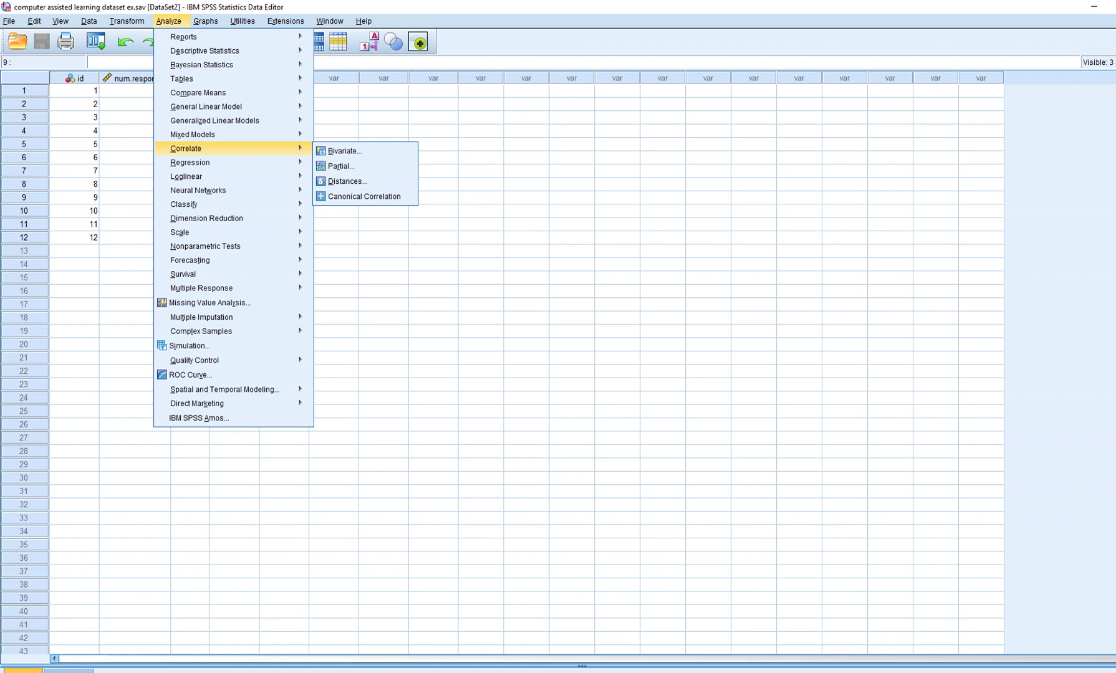
{"action": "mouse_move", "coordinate": [206, 163]}
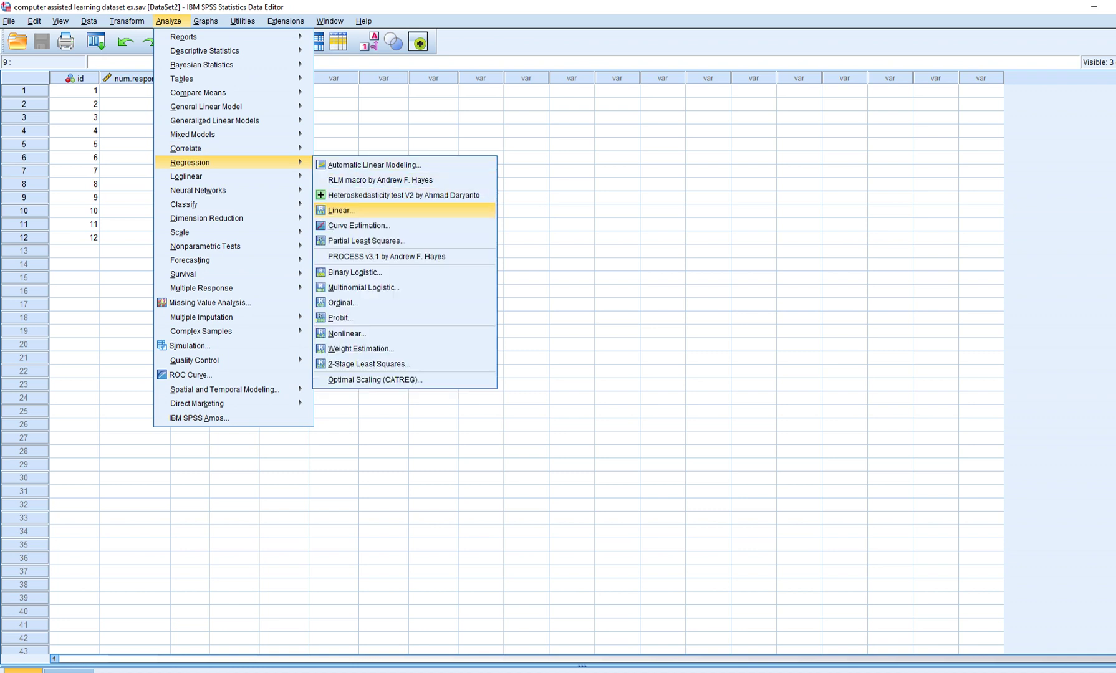
{"action": "left_click", "coordinate": [341, 210]}
{"action": "left_click", "coordinate": [525, 180]}
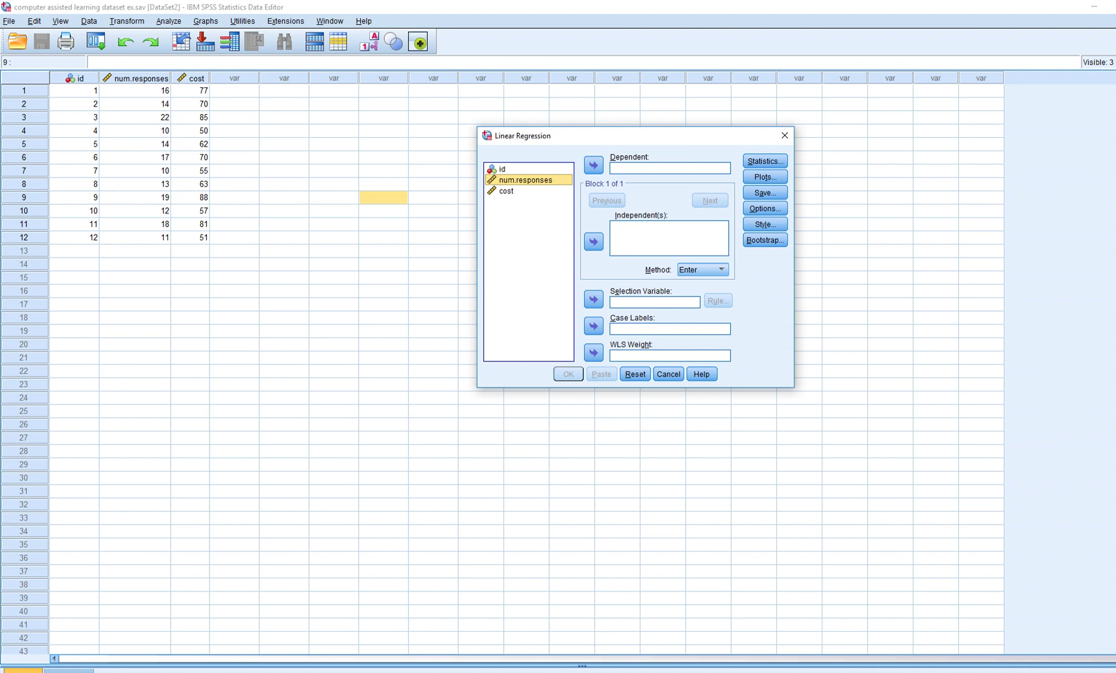
{"action": "left_click", "coordinate": [507, 190]}
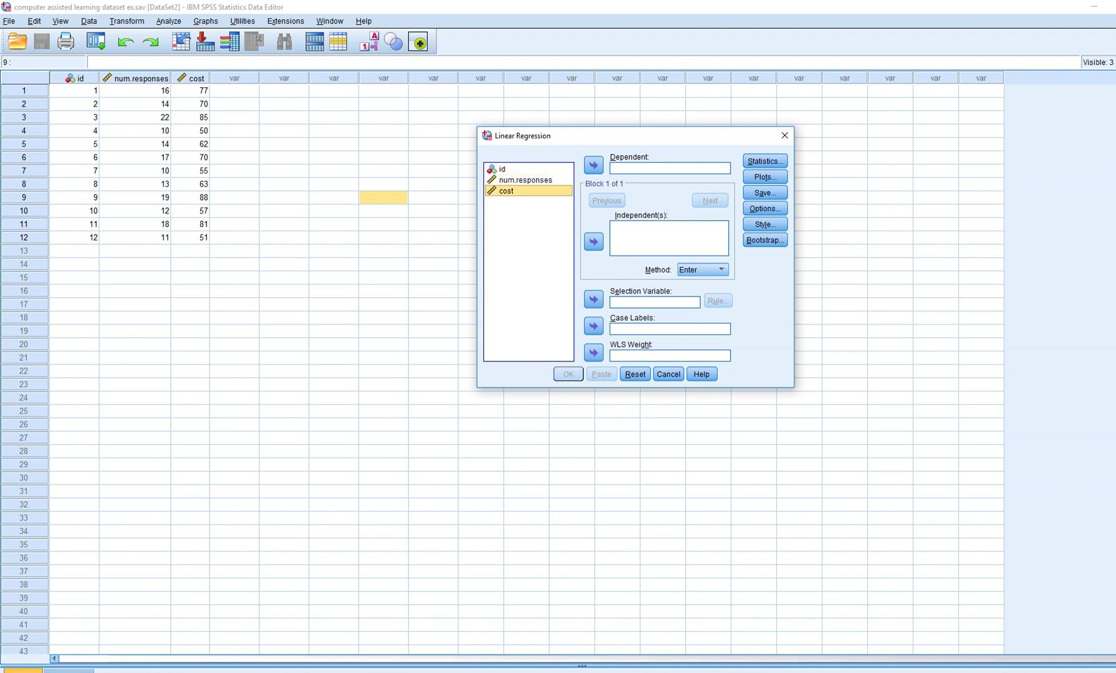
{"action": "left_click", "coordinate": [593, 164]}
{"action": "left_click", "coordinate": [525, 179]}
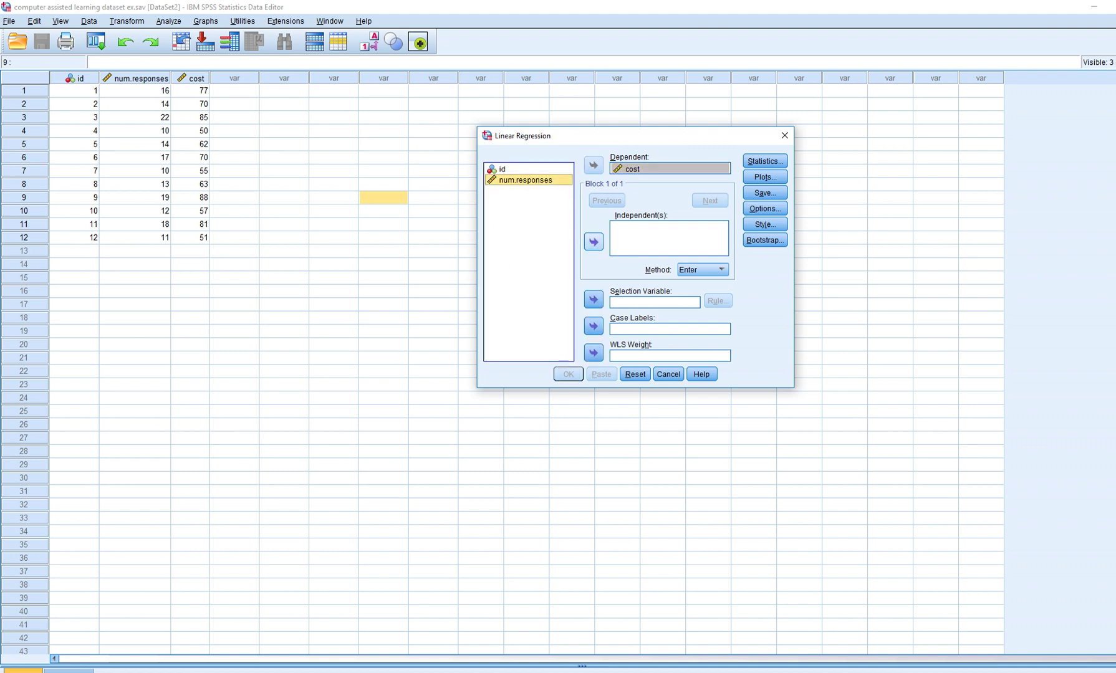
{"action": "left_click", "coordinate": [594, 242]}
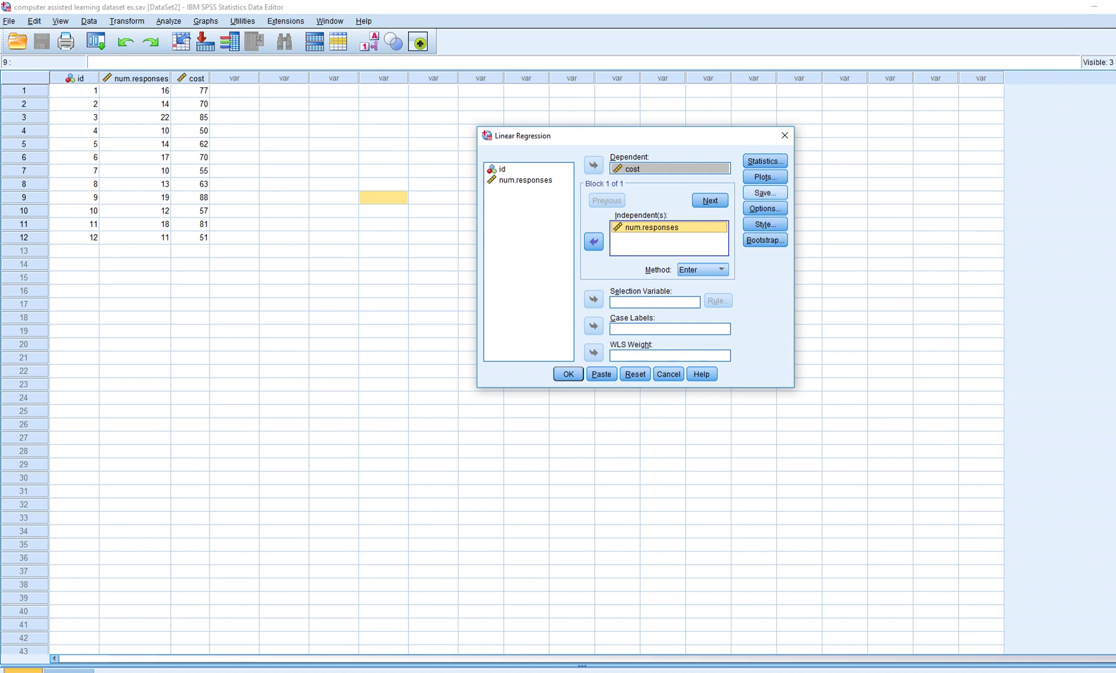
Step: Save the unstandardized predicted values and unstandardized residuals as new variables and run the linear regression
{"action": "left_click", "coordinate": [764, 193]}
{"action": "left_click", "coordinate": [954, 168]}
{"action": "left_click", "coordinate": [818, 168]}
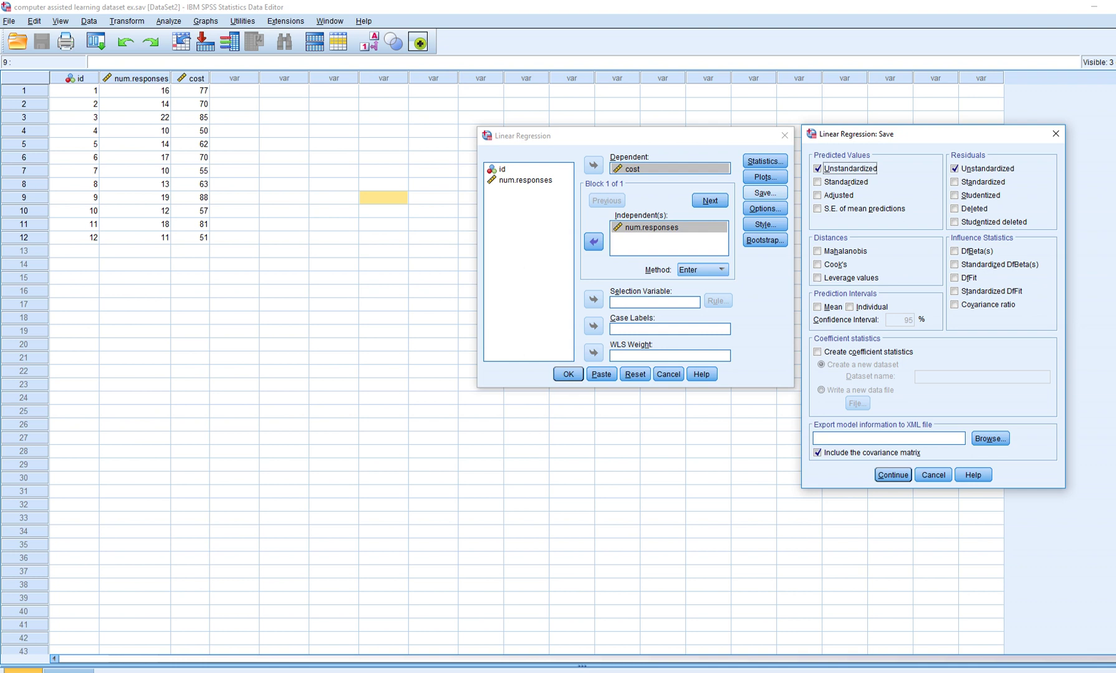
{"action": "left_click", "coordinate": [892, 475]}
{"action": "left_click", "coordinate": [568, 374]}
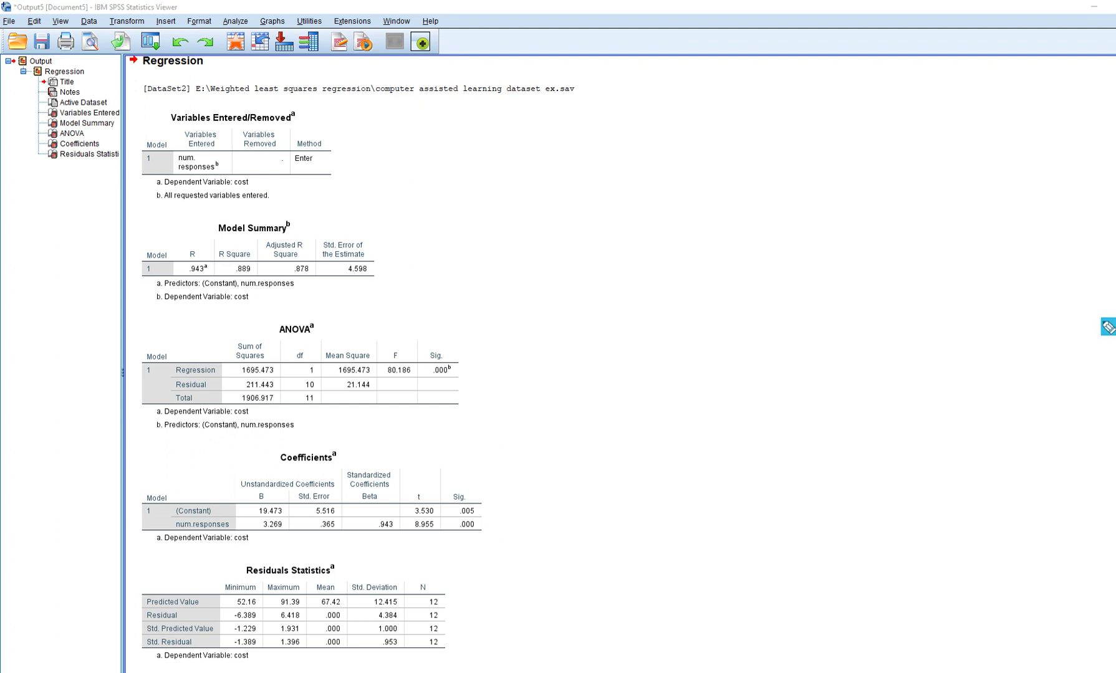
Step: Examine the R Square, the ANOVA F test with its significance, and the num.responses coefficient in the regression output
{"action": "left_click_drag", "start_coordinate": [225, 275], "coordinate": [256, 273]}
{"action": "left_click_drag", "start_coordinate": [387, 382], "coordinate": [443, 381]}
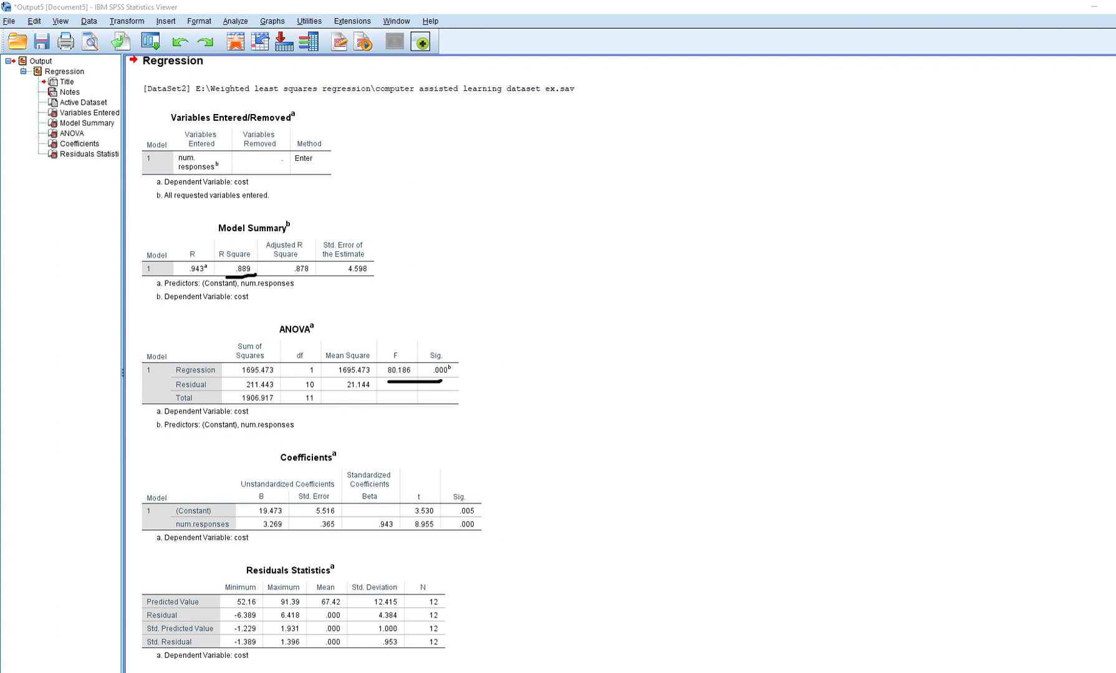
{"action": "left_click_drag", "start_coordinate": [256, 531], "coordinate": [387, 535]}
{"action": "left_click_drag", "start_coordinate": [412, 533], "coordinate": [436, 532]}
{"action": "key", "text": "Escape"}
Step: Create a simple scatterplot with Unstandardized Residual on the Y axis and Unstandardized Predicted Value on the X axis
{"action": "left_click", "coordinate": [272, 21]}
{"action": "mouse_move", "coordinate": [331, 98]}
{"action": "key", "text": "Down"}
{"action": "key", "text": "Down"}
{"action": "key", "text": "Down"}
{"action": "key", "text": "Down"}
{"action": "key", "text": "Down"}
{"action": "key", "text": "Down"}
{"action": "key", "text": "Down"}
{"action": "key", "text": "Down"}
{"action": "key", "text": "Down"}
{"action": "key", "text": "Down"}
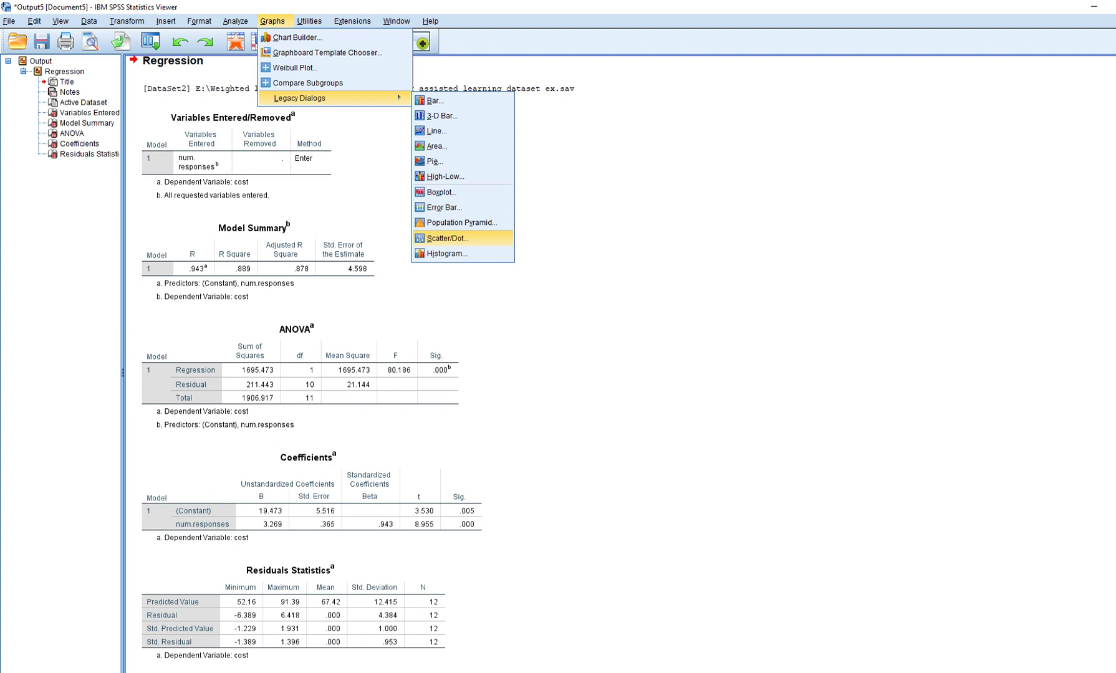
{"action": "key", "text": "Return"}
{"action": "key", "text": "Return"}
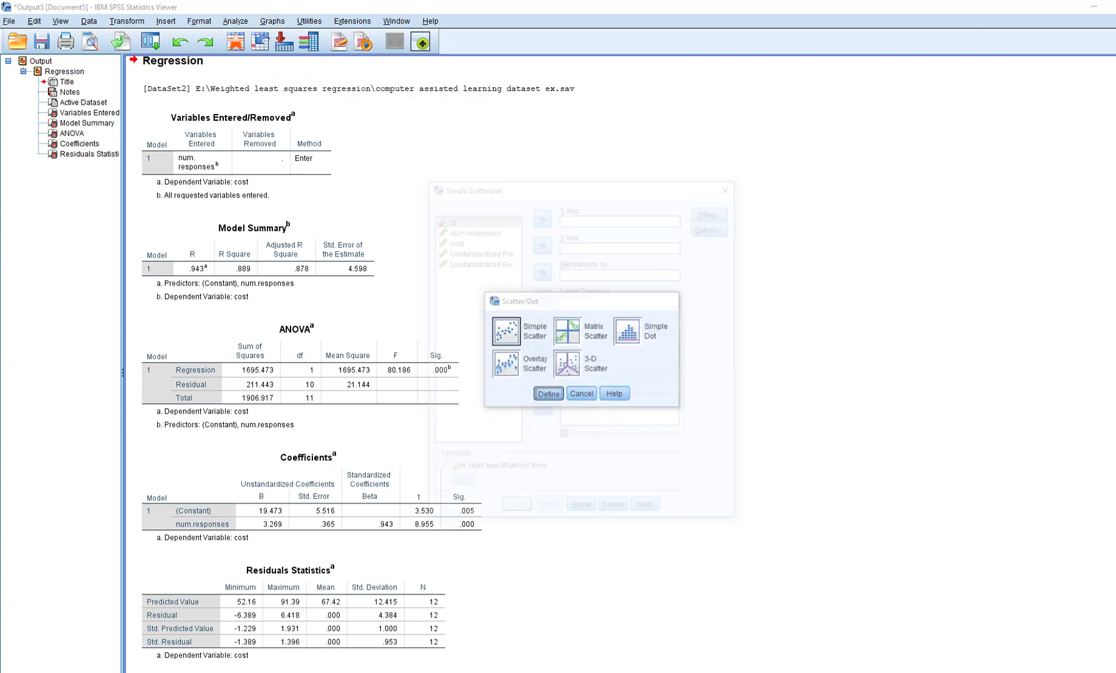
{"action": "left_click", "coordinate": [475, 250]}
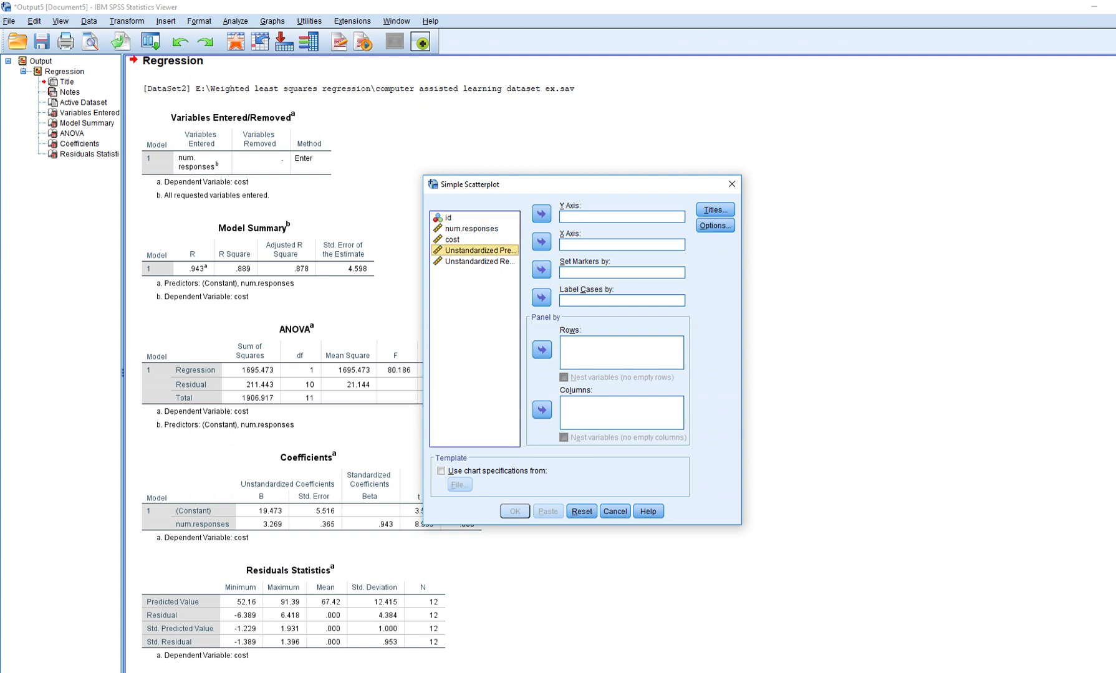
{"action": "left_click", "coordinate": [542, 242]}
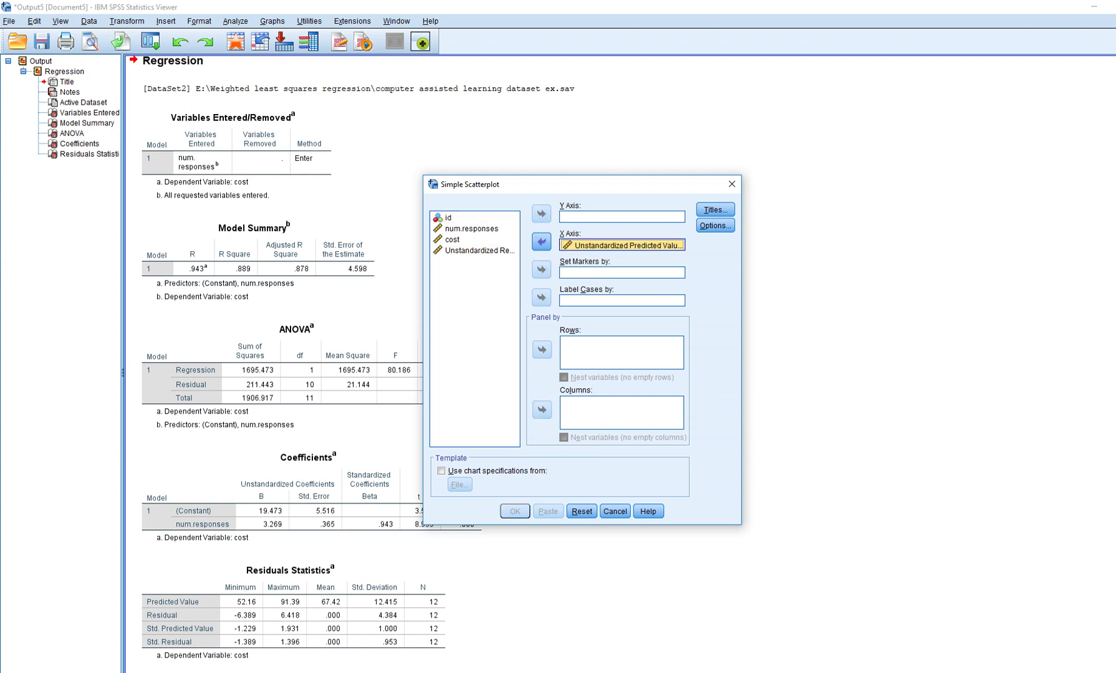
{"action": "key", "text": "u"}
{"action": "key", "text": "alt+y"}
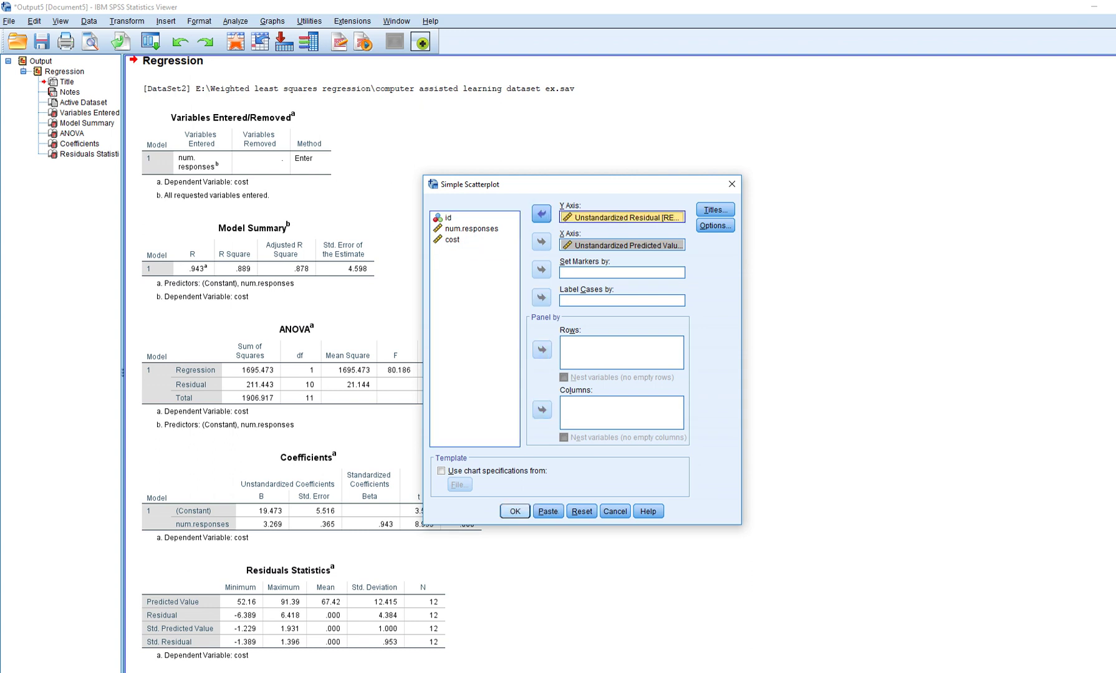
{"action": "key", "text": "Return"}
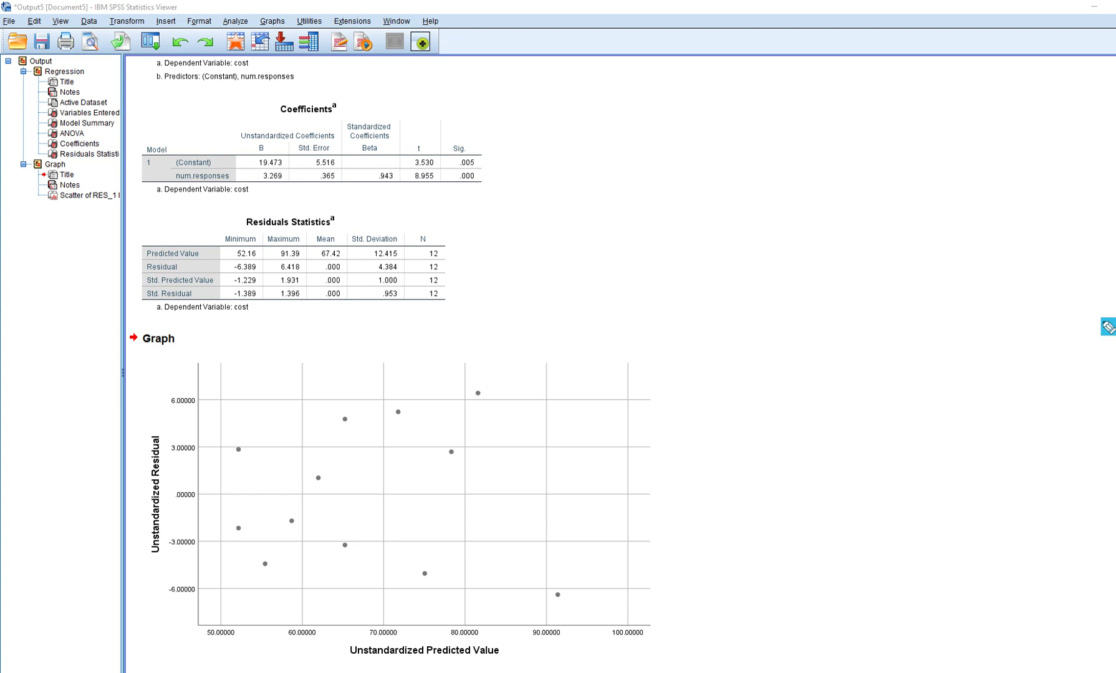
Step: Examine how the residuals in the scatterplot spread around the zero line across the predicted values
{"action": "left_click_drag", "start_coordinate": [199, 495], "coordinate": [647, 492]}
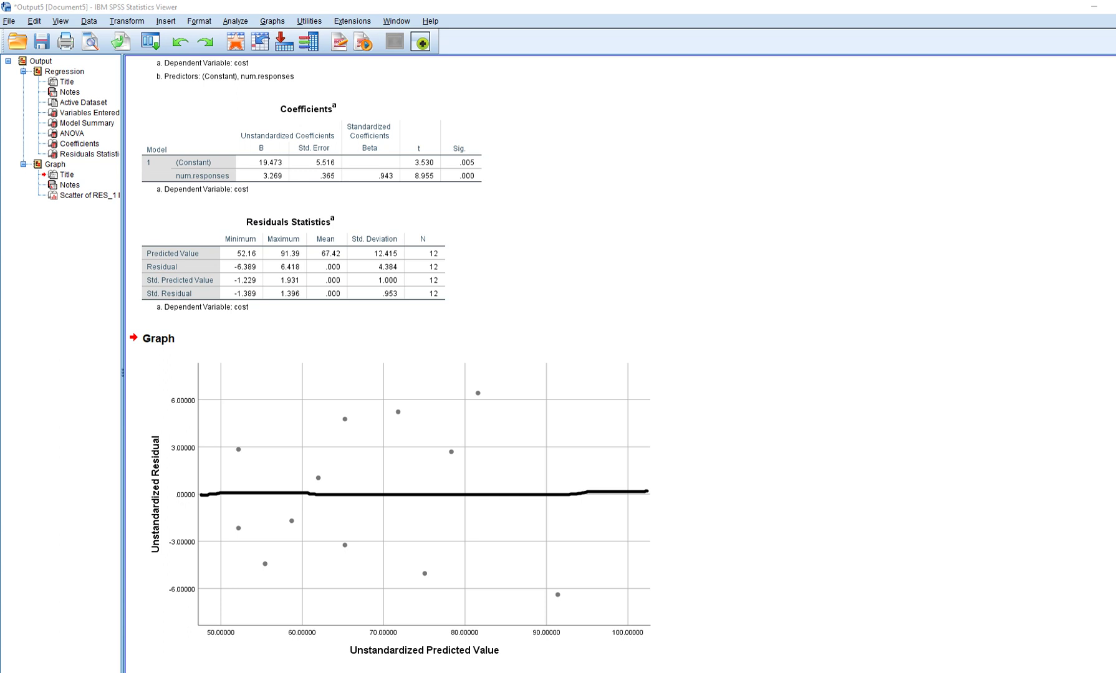
{"action": "left_click_drag", "start_coordinate": [213, 450], "coordinate": [477, 380]}
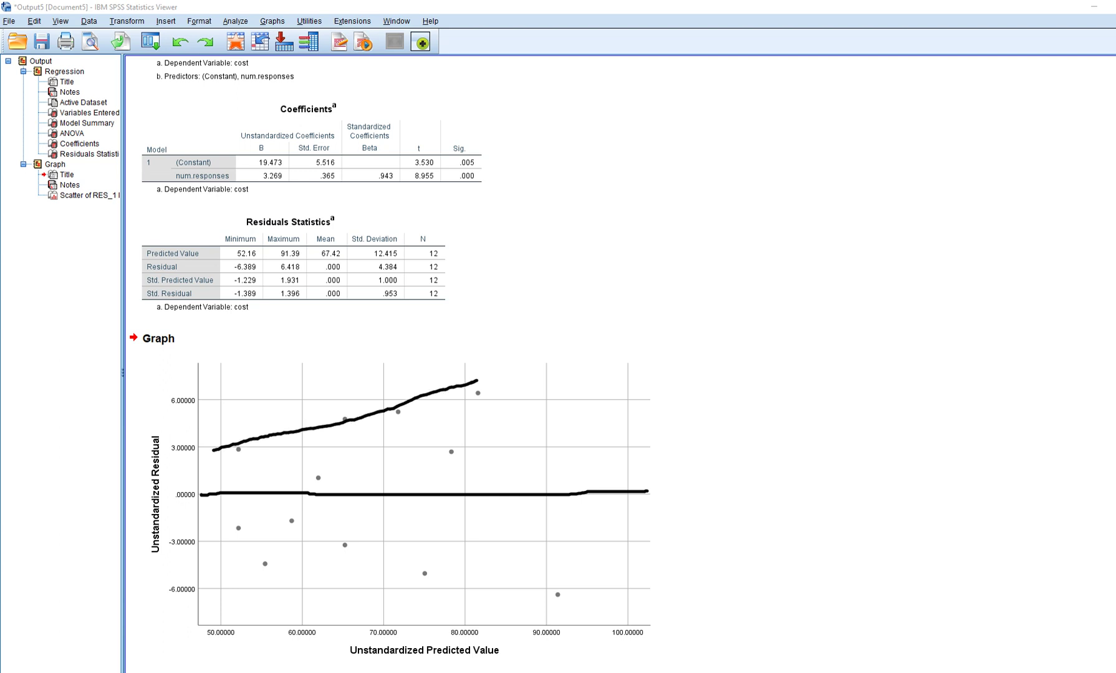
{"action": "left_click_drag", "start_coordinate": [206, 558], "coordinate": [568, 610]}
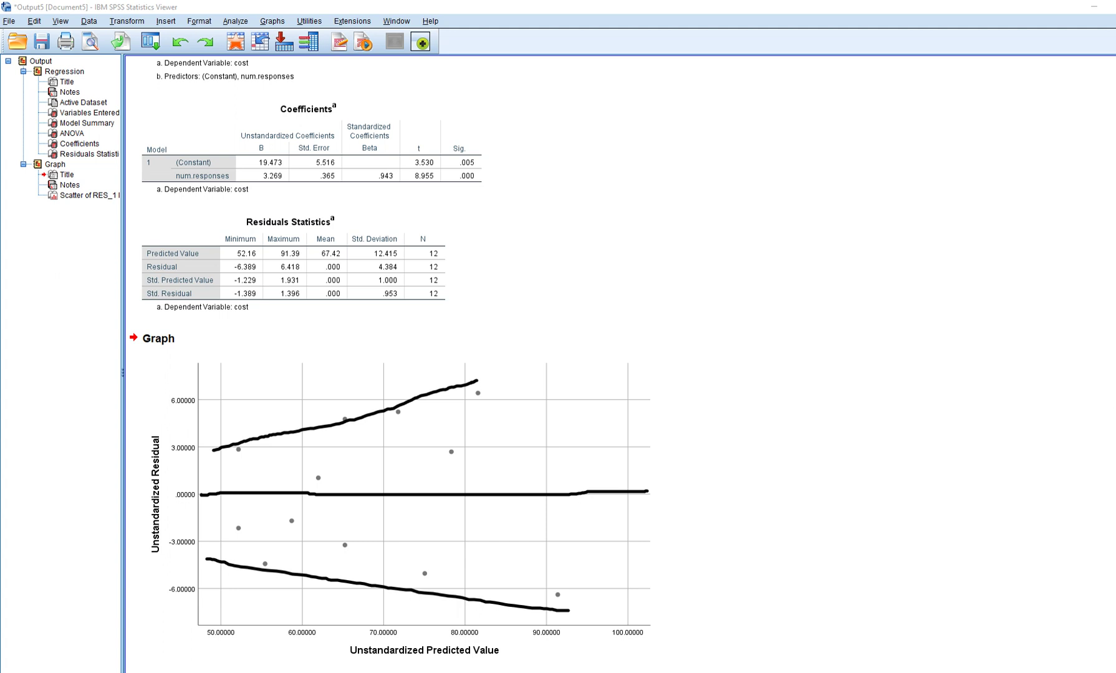
{"action": "key", "text": "Escape"}
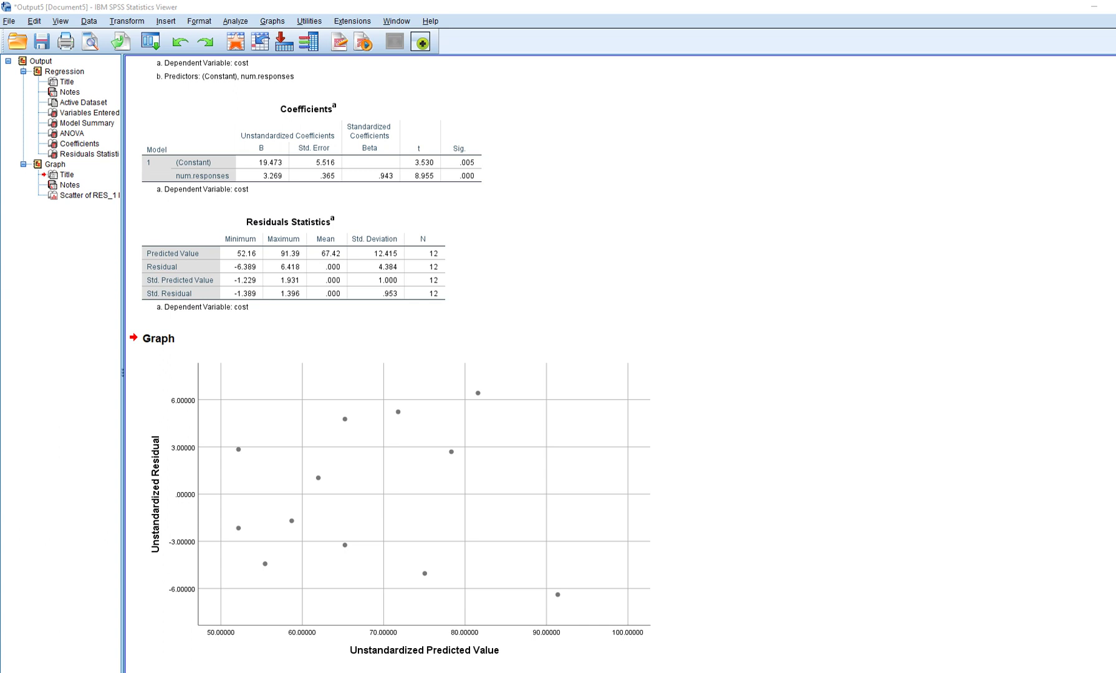
{"action": "left_click", "coordinate": [398, 511]}
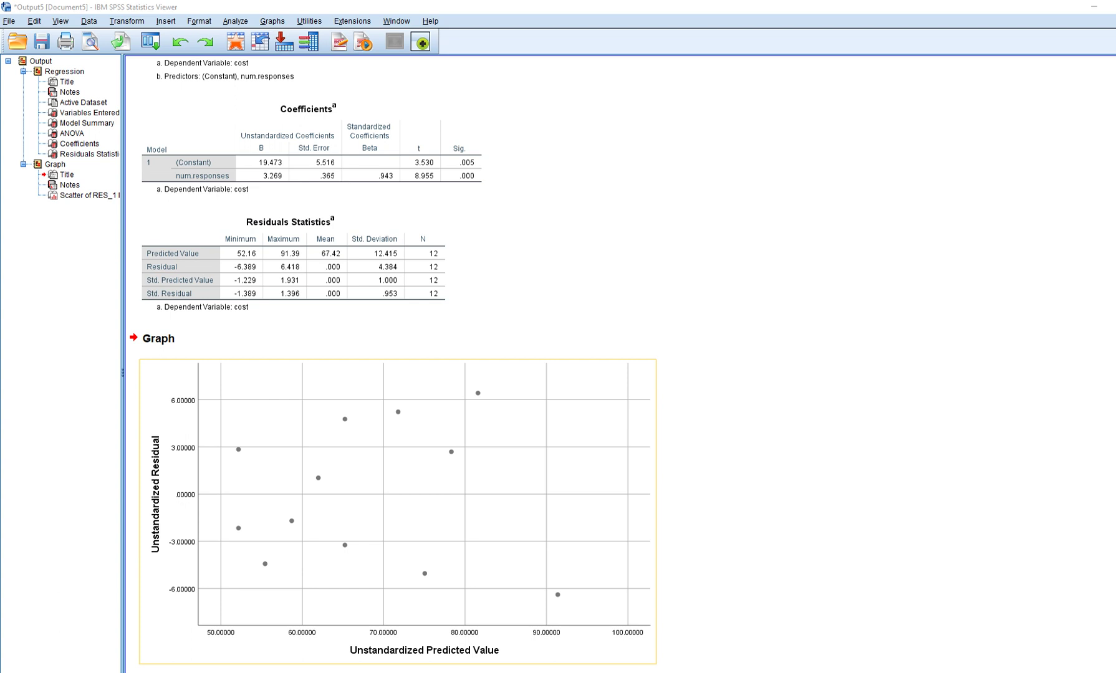
{"action": "key", "text": "Escape"}
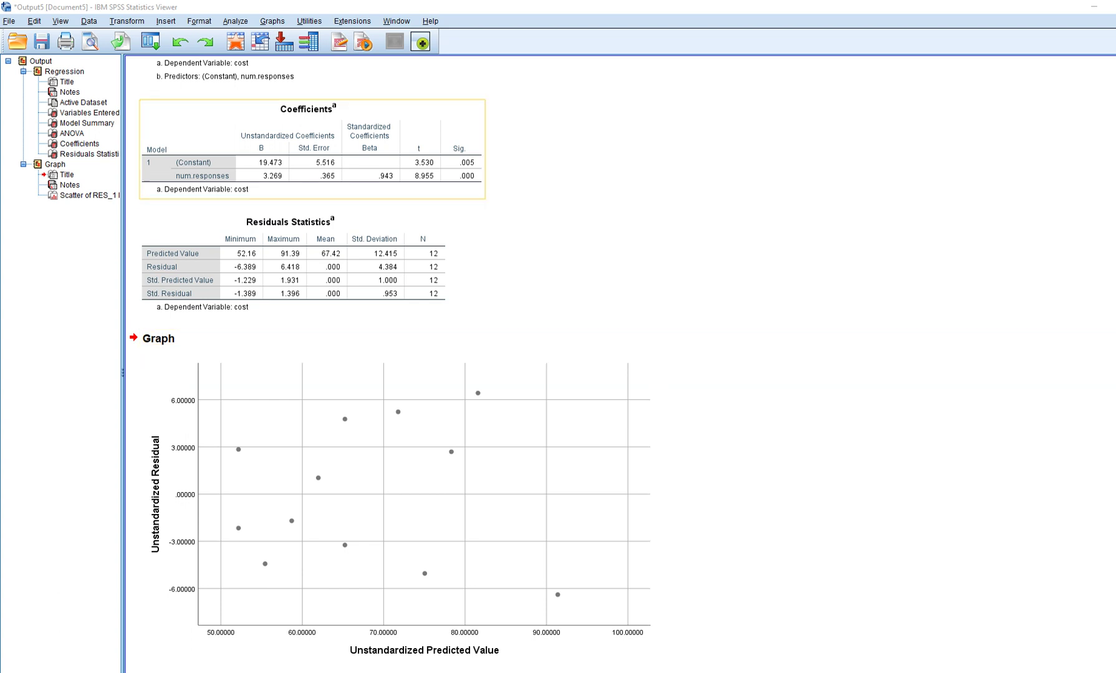
Step: Return to the computer assisted learning dataset and inspect the saved PRE_1 and RES_1 columns
{"action": "mouse_move", "coordinate": [372, 672]}
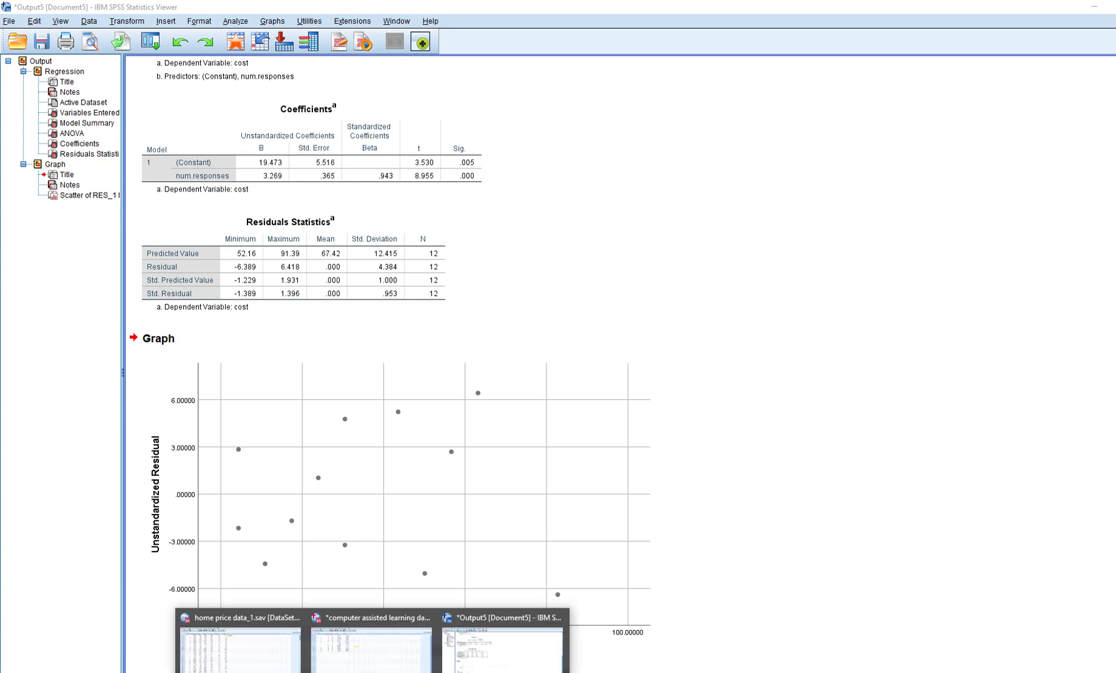
{"action": "left_click", "coordinate": [372, 648]}
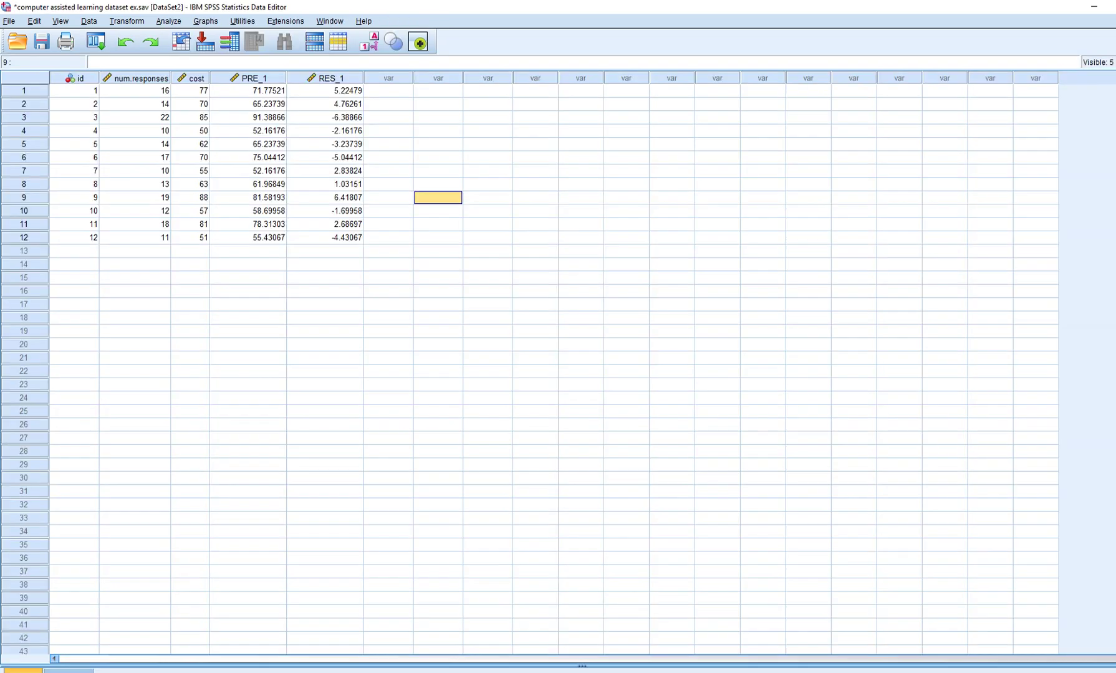
{"action": "left_click", "coordinate": [248, 78]}
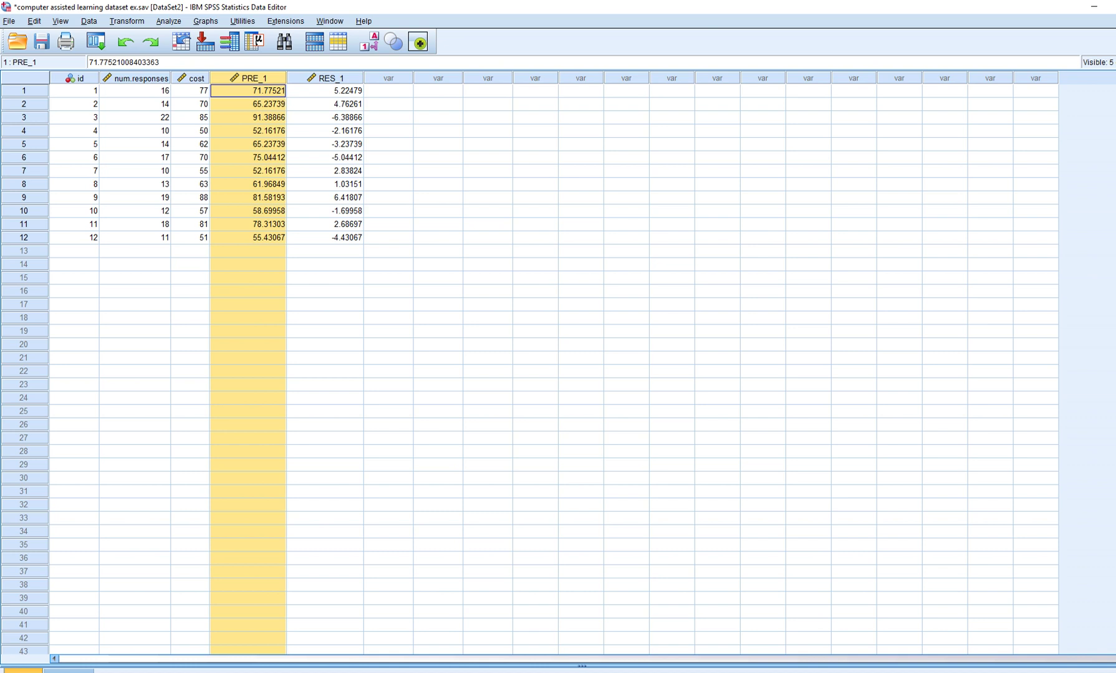
{"action": "left_click", "coordinate": [325, 78]}
{"action": "left_click", "coordinate": [438, 118]}
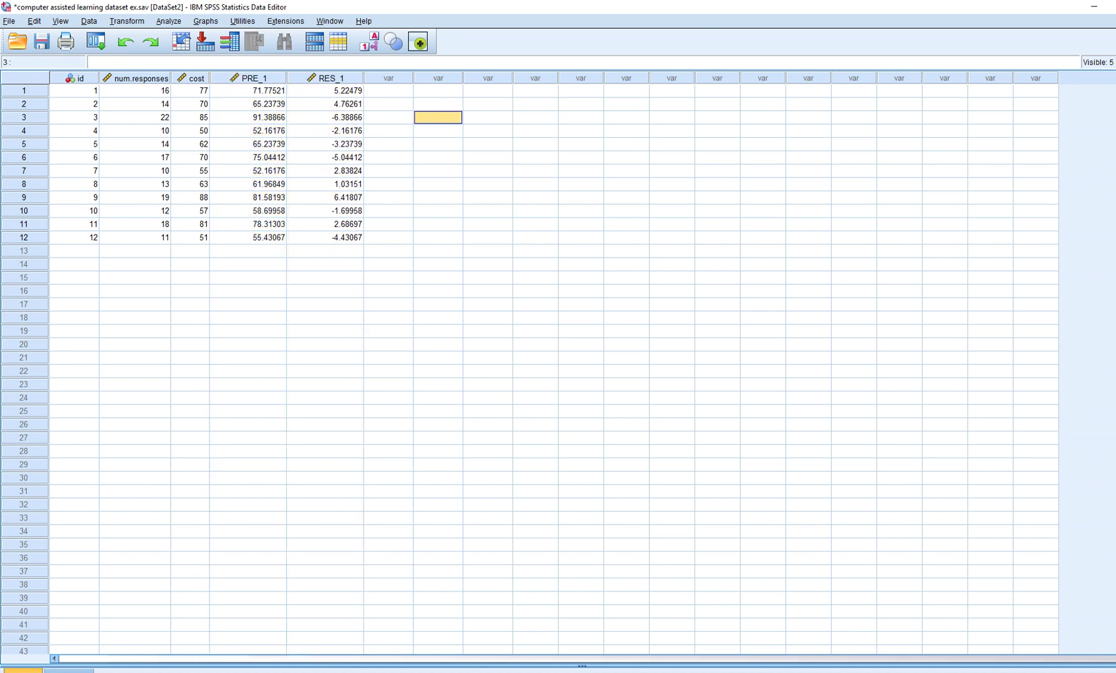
{"action": "left_click", "coordinate": [325, 78]}
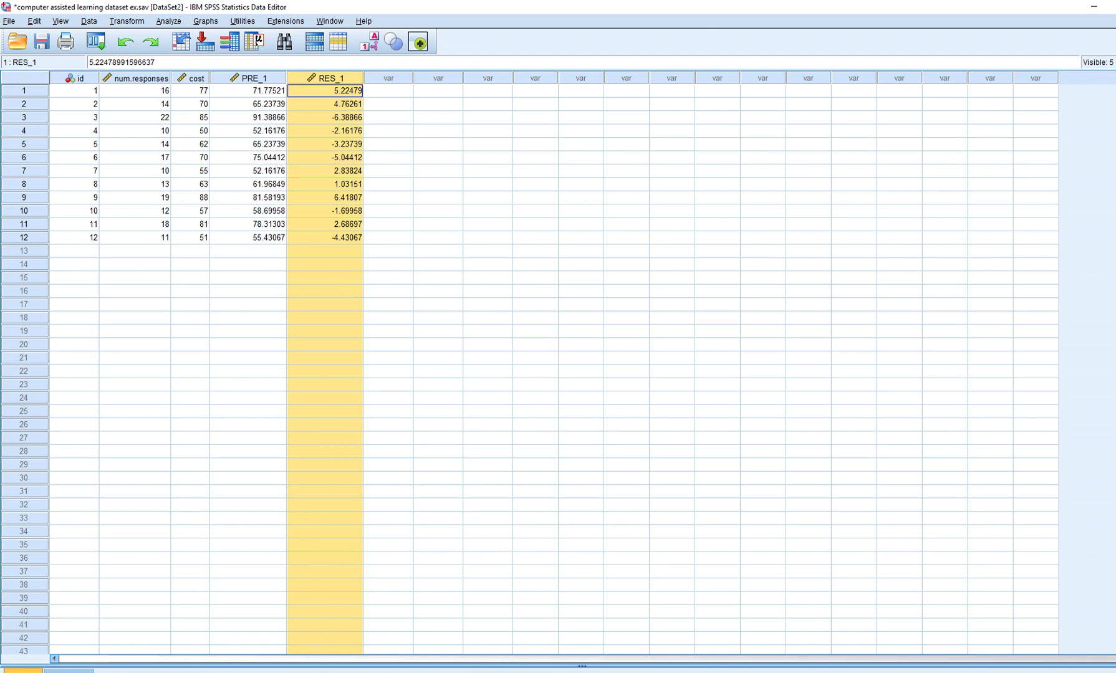
{"action": "left_click", "coordinate": [324, 90]}
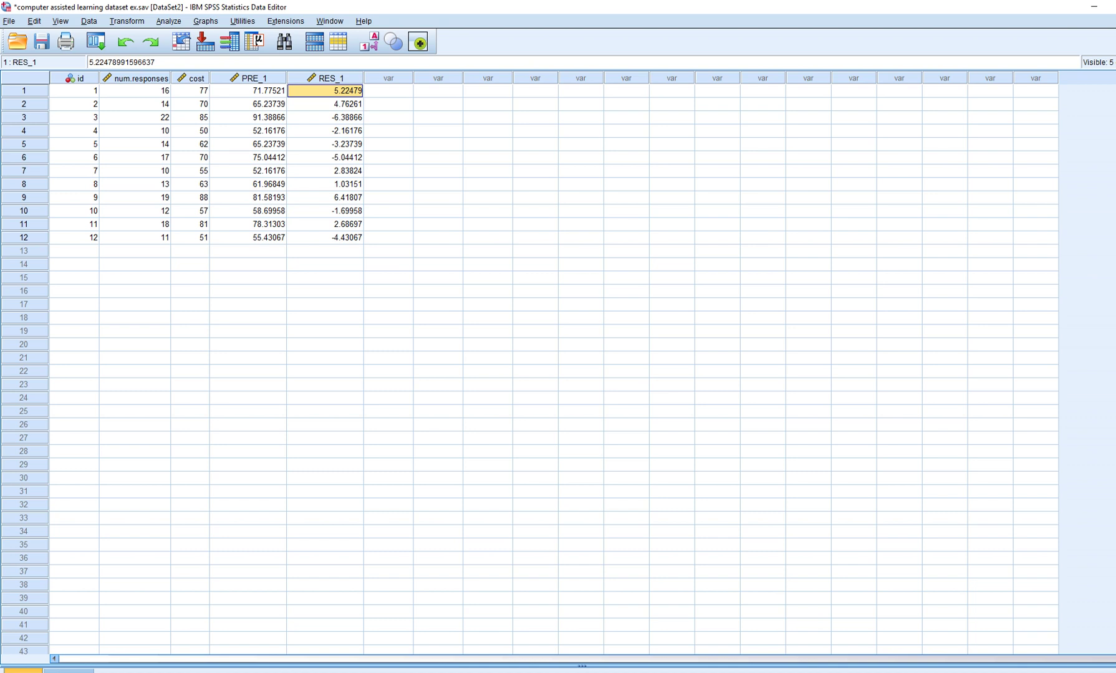
Step: Clear the previous Compute Variable definition and name the target variable absres
{"action": "left_click", "coordinate": [127, 20]}
{"action": "left_click", "coordinate": [149, 37]}
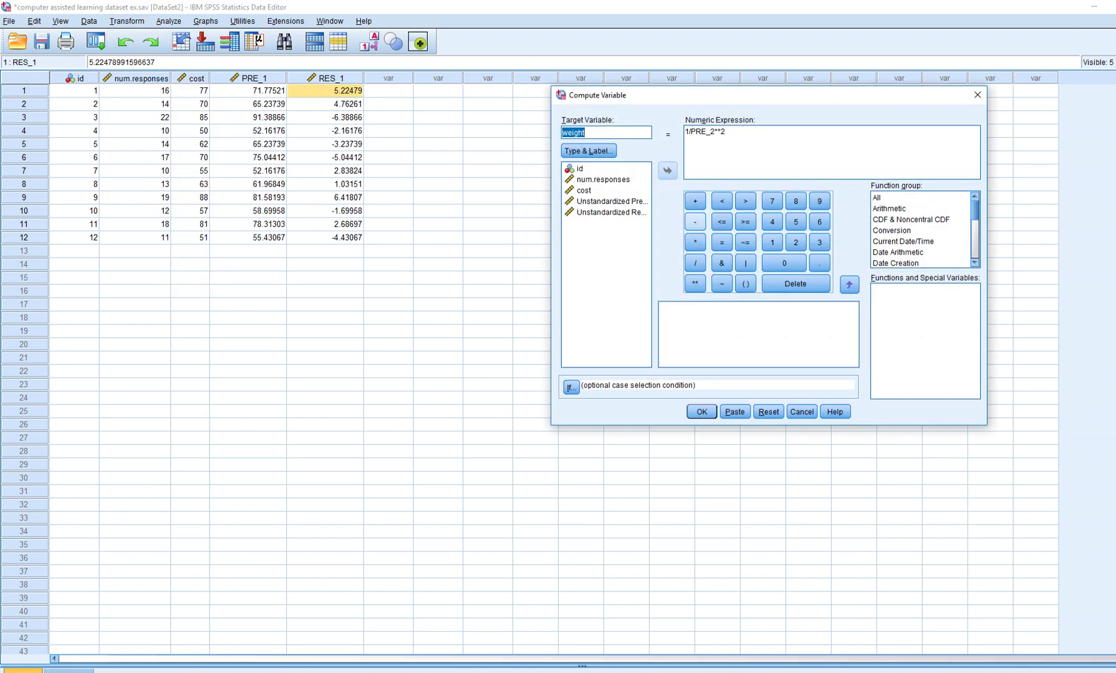
{"action": "left_click", "coordinate": [768, 411]}
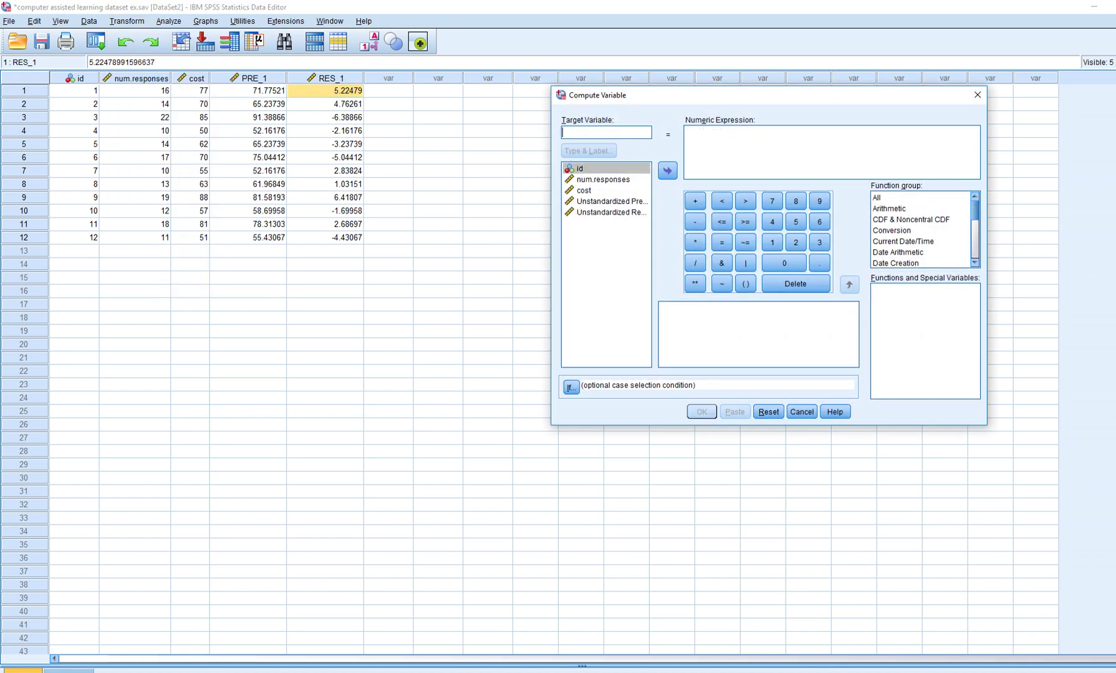
{"action": "type", "text": "absres"}
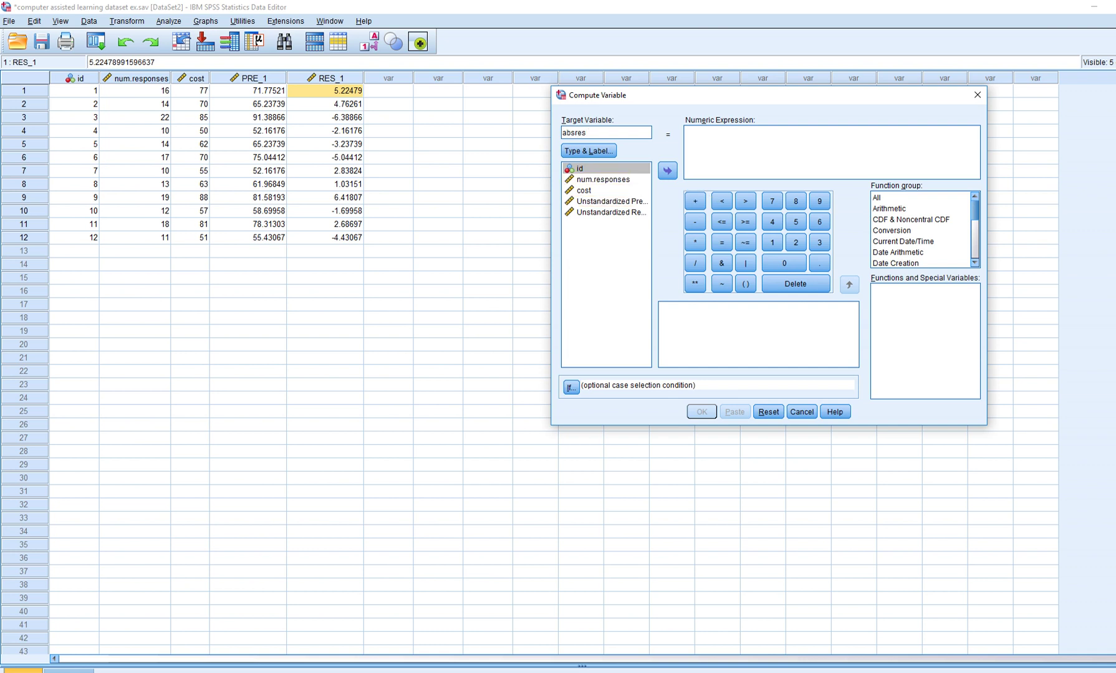
Step: Compute absres as the absolute value of the unstandardized residuals with the expression abs(RES_1)
{"action": "left_click", "coordinate": [688, 132]}
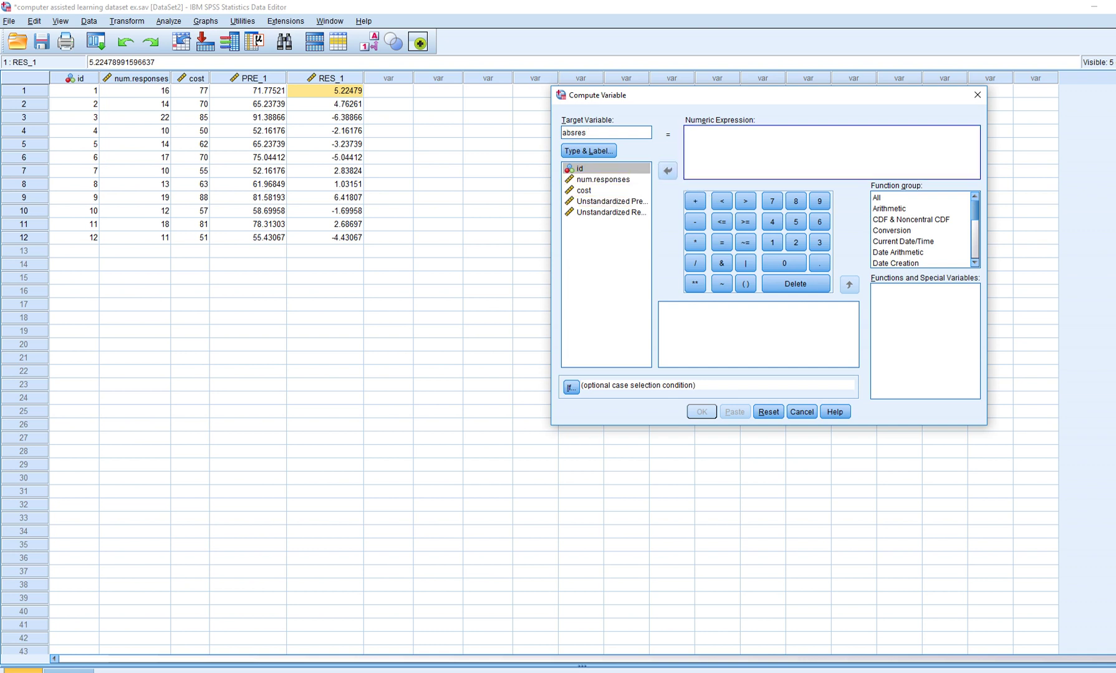
{"action": "double_click", "coordinate": [573, 132]}
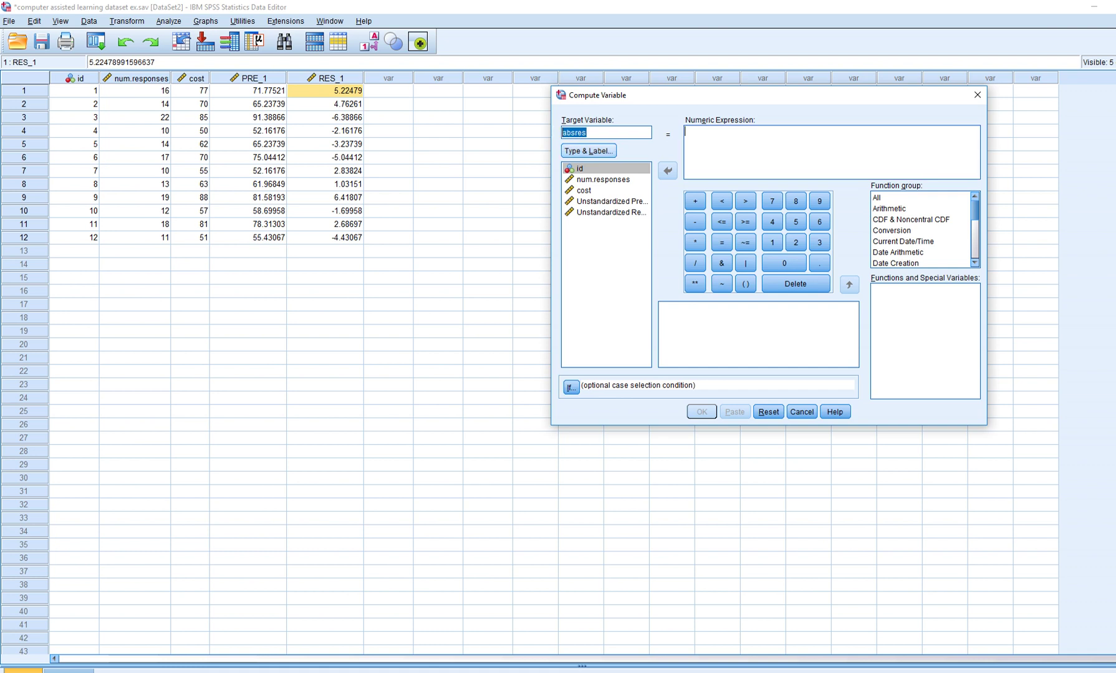
{"action": "left_click", "coordinate": [688, 133]}
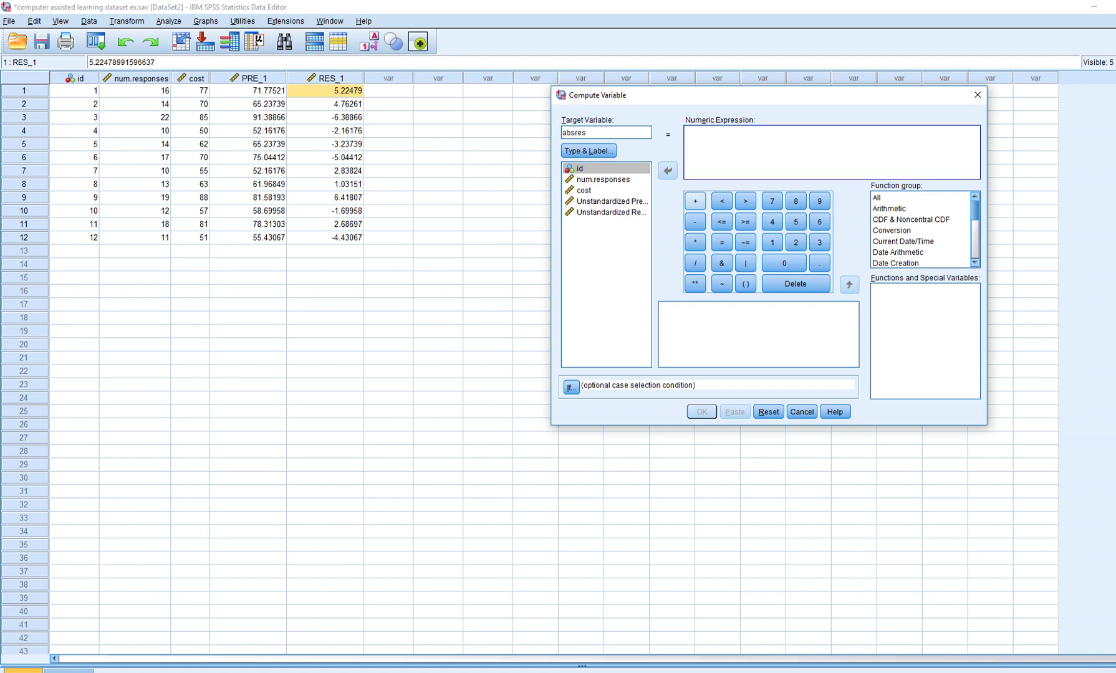
{"action": "type", "text": "a"}
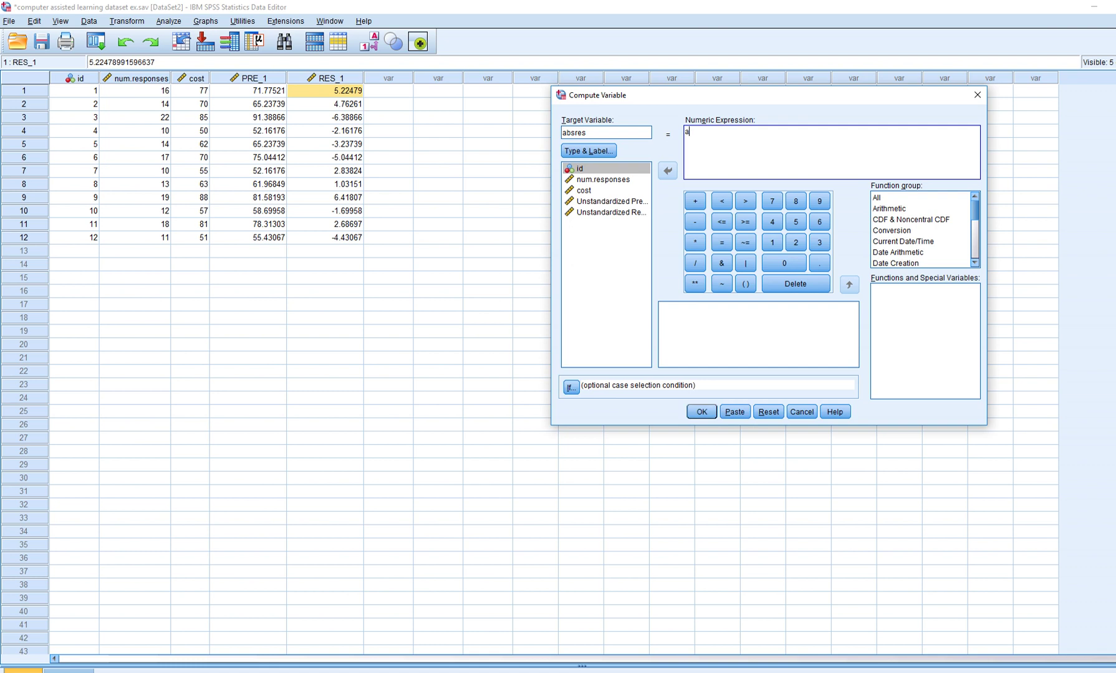
{"action": "type", "text": "bs("}
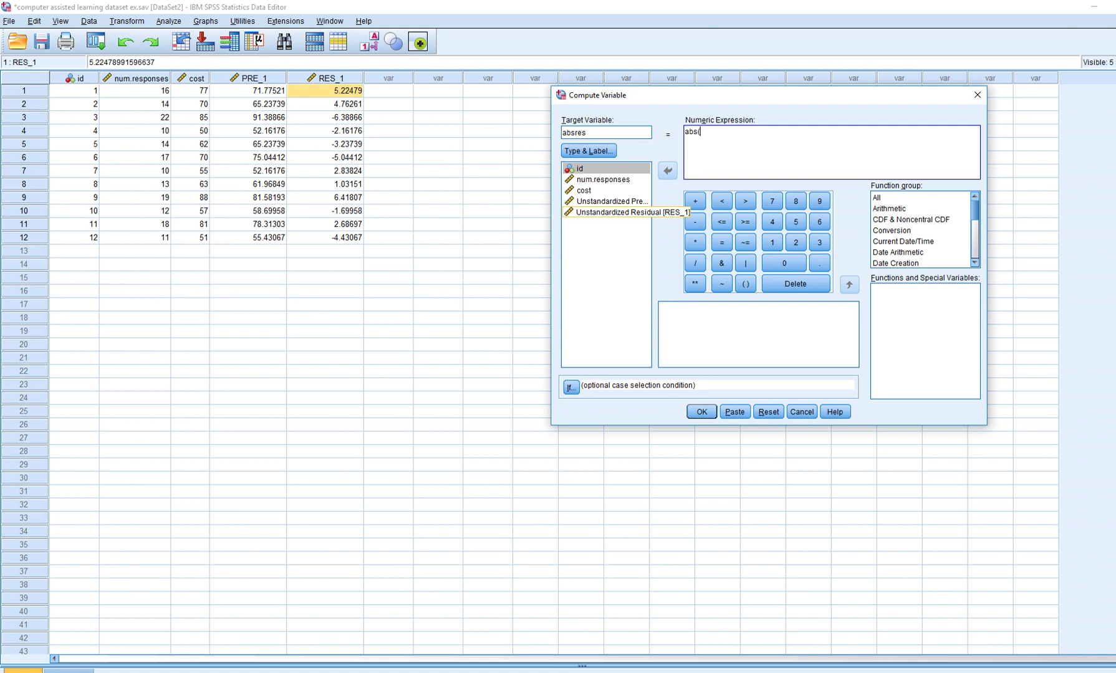
{"action": "double_click", "coordinate": [608, 212]}
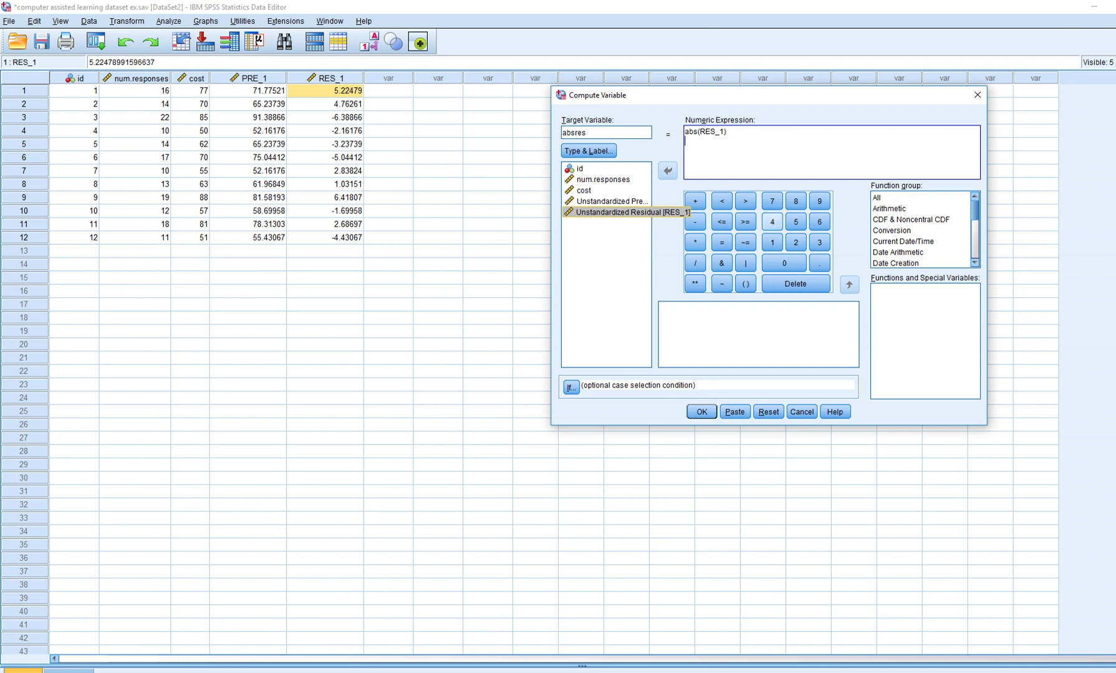
{"action": "left_click", "coordinate": [702, 411]}
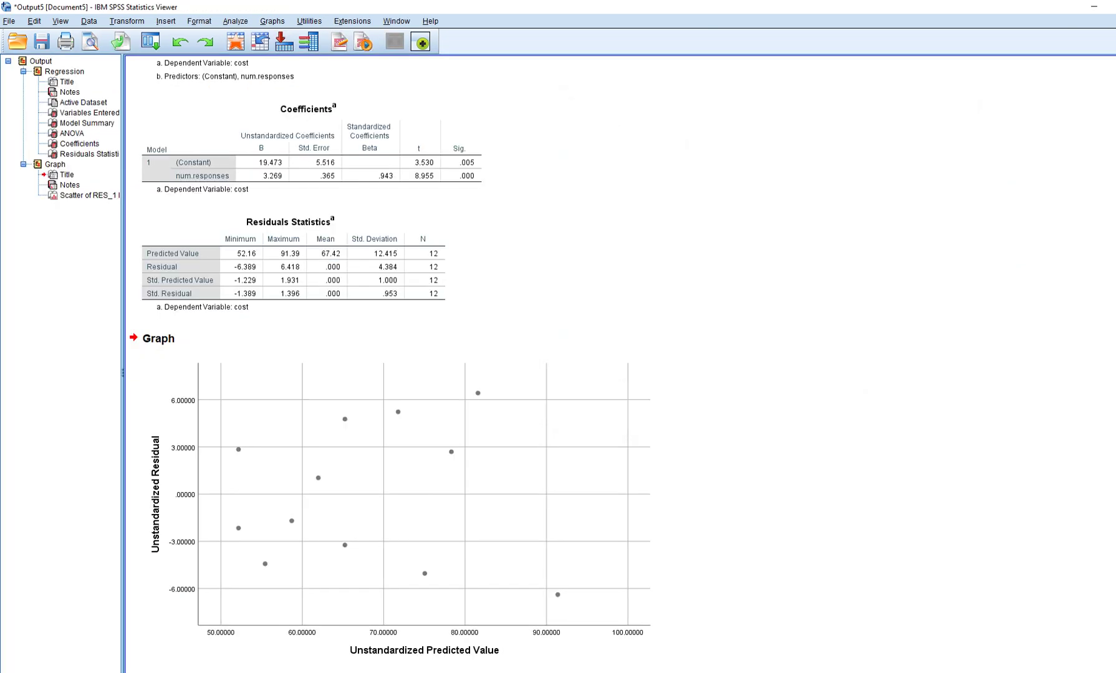
Step: Return to the computer assisted learning dataset and inspect the new absres column
{"action": "mouse_move", "coordinate": [374, 670]}
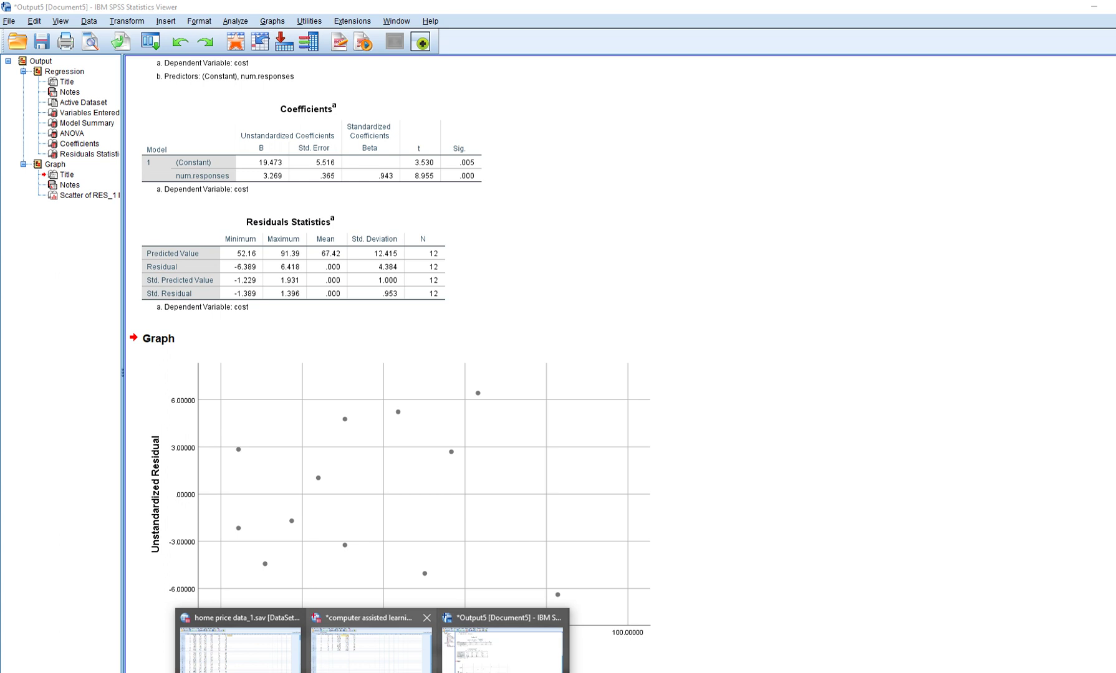
{"action": "left_click", "coordinate": [370, 639]}
{"action": "left_click", "coordinate": [394, 78]}
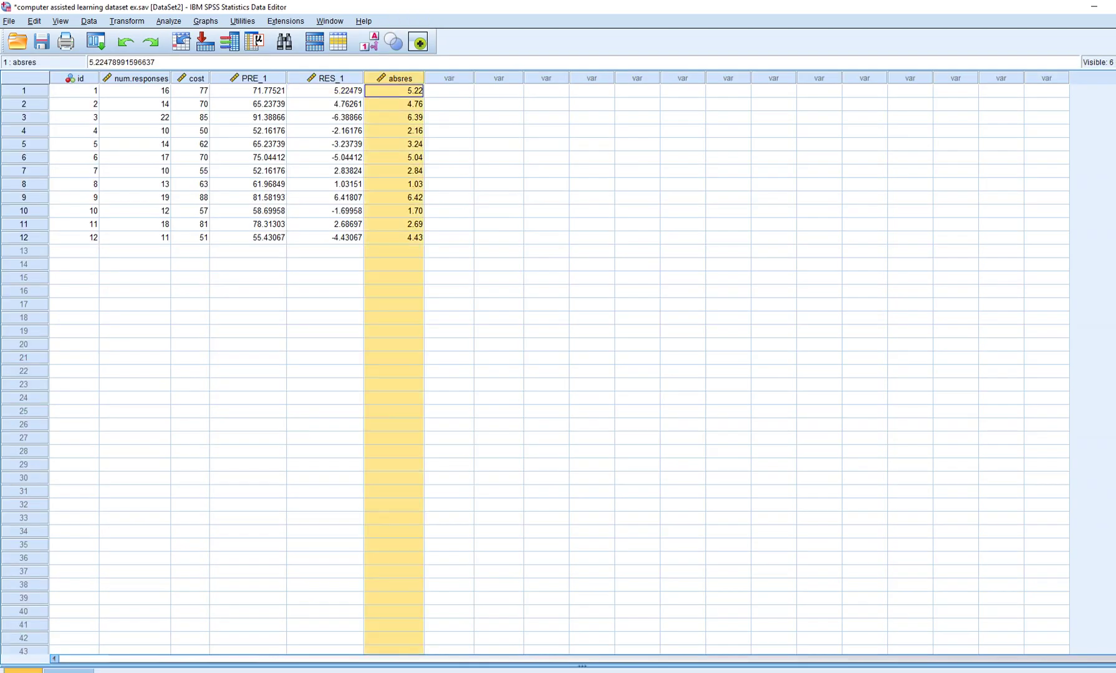
{"action": "left_click", "coordinate": [394, 144]}
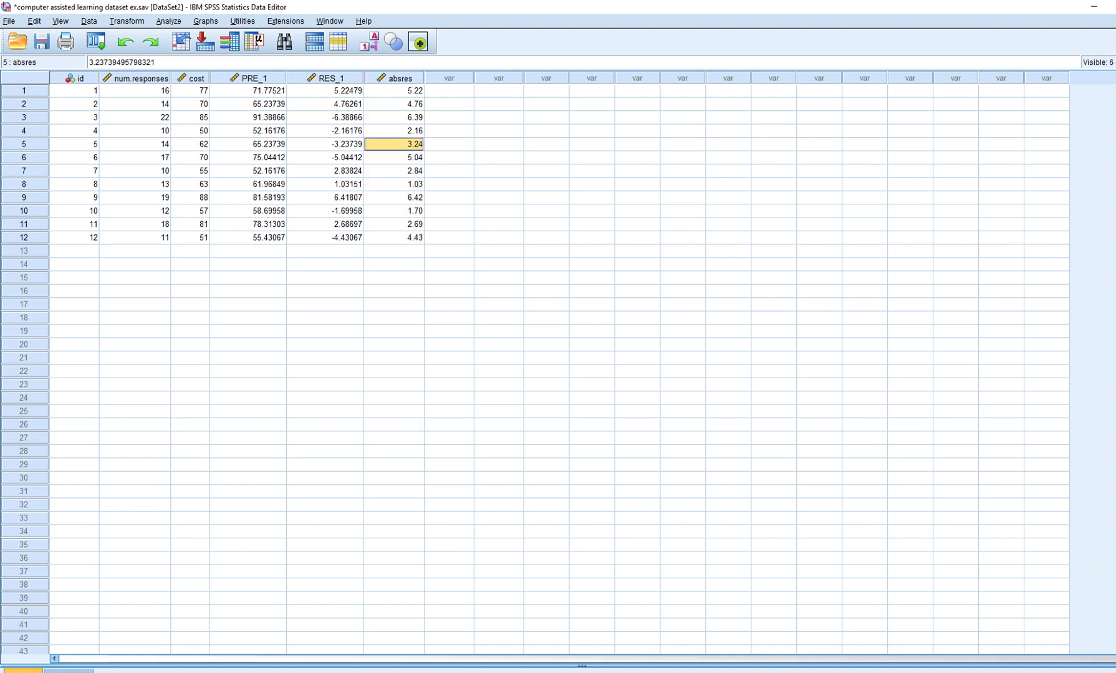
{"action": "left_click", "coordinate": [449, 144]}
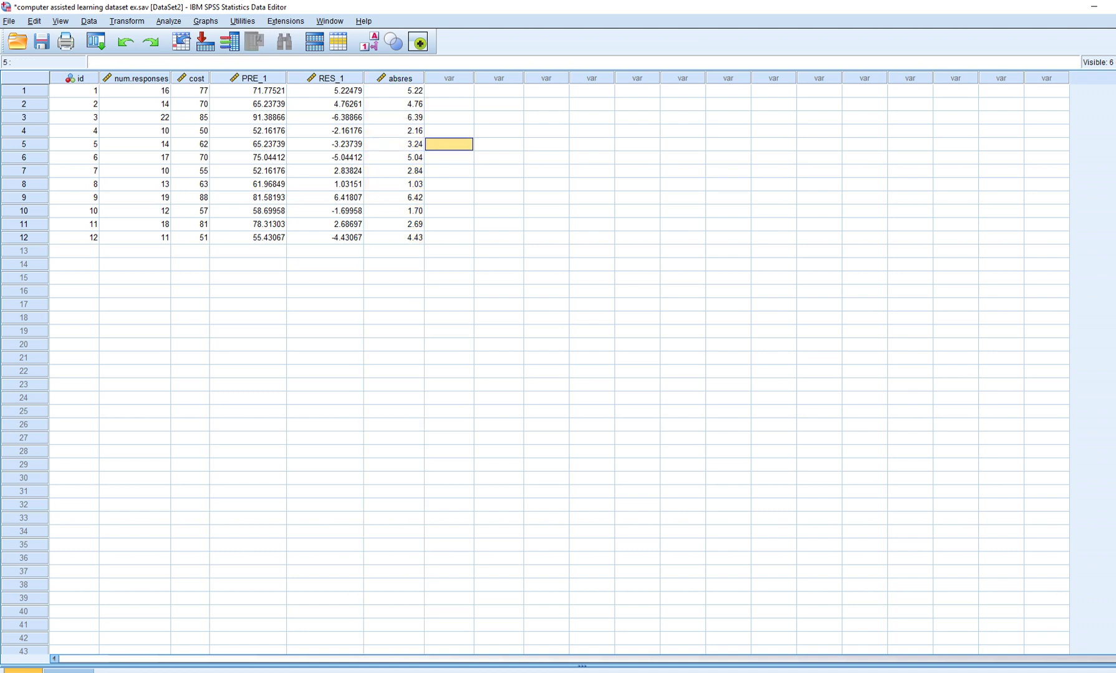
Step: Reset the Linear Regression setup and assign absres as the dependent and Unstandardized Predicted Value as the independent variable
{"action": "left_click", "coordinate": [168, 21]}
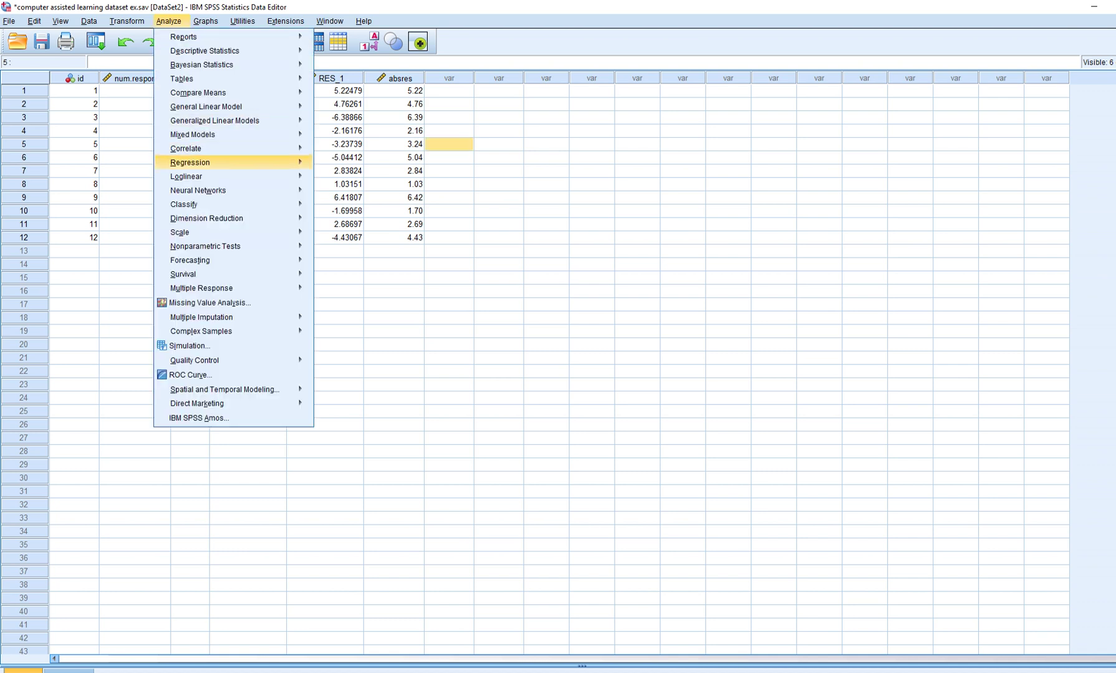
{"action": "mouse_move", "coordinate": [206, 162]}
{"action": "left_click", "coordinate": [341, 211]}
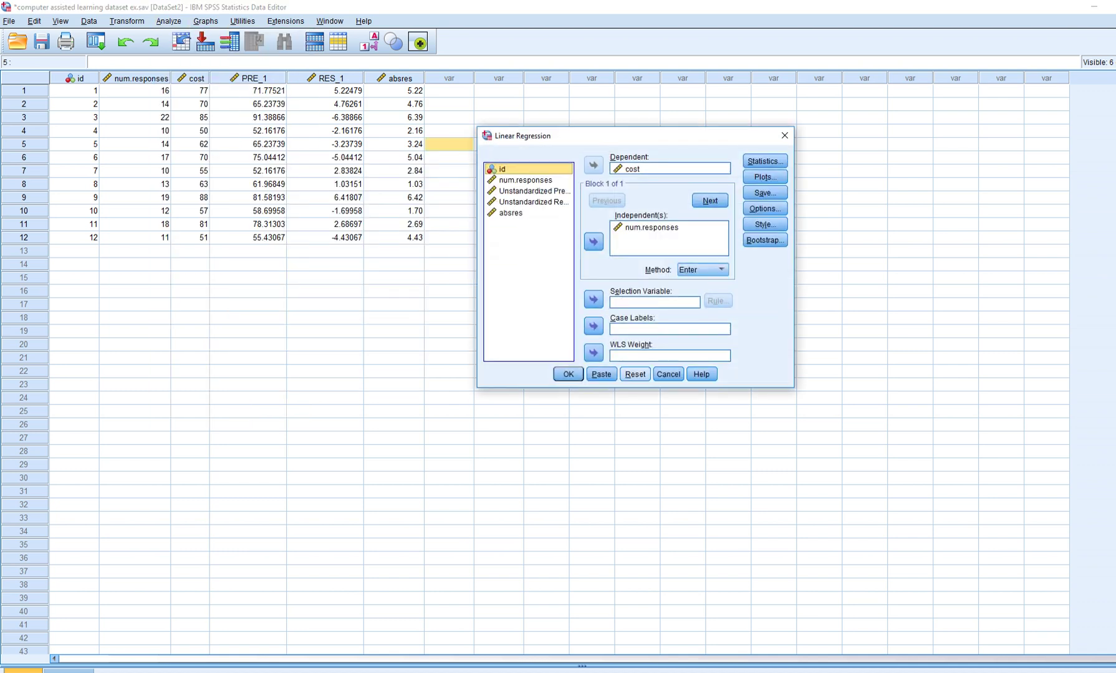
{"action": "left_click", "coordinate": [635, 374]}
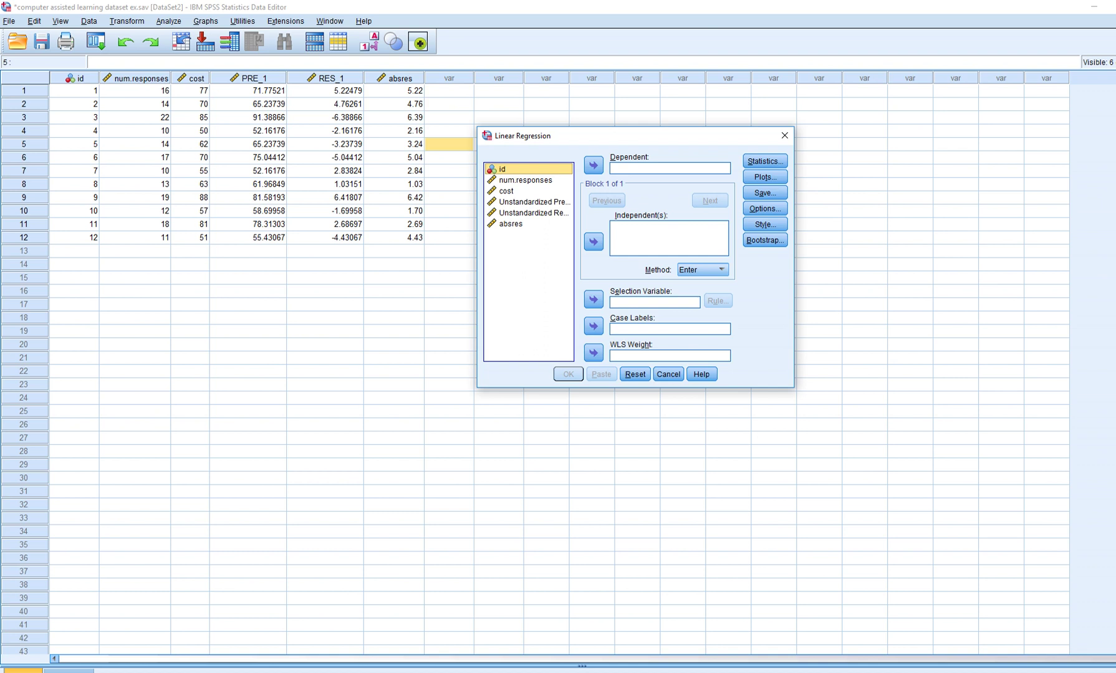
{"action": "left_click", "coordinate": [528, 224]}
{"action": "left_click", "coordinate": [592, 165]}
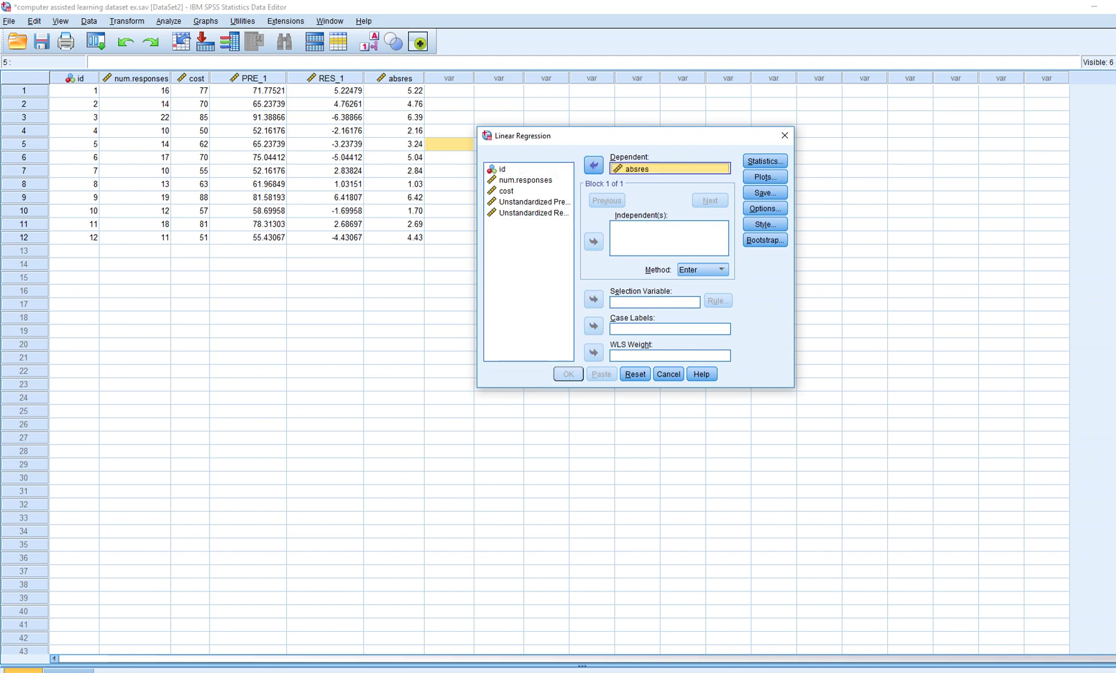
{"action": "left_click", "coordinate": [528, 201]}
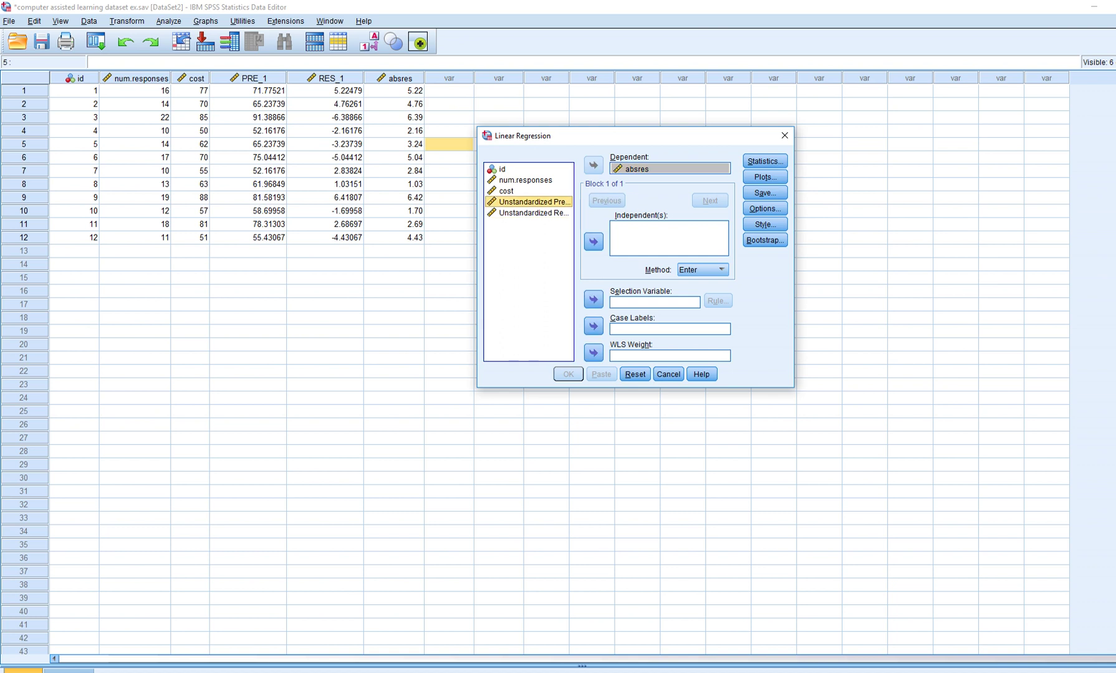
{"action": "left_click", "coordinate": [593, 241]}
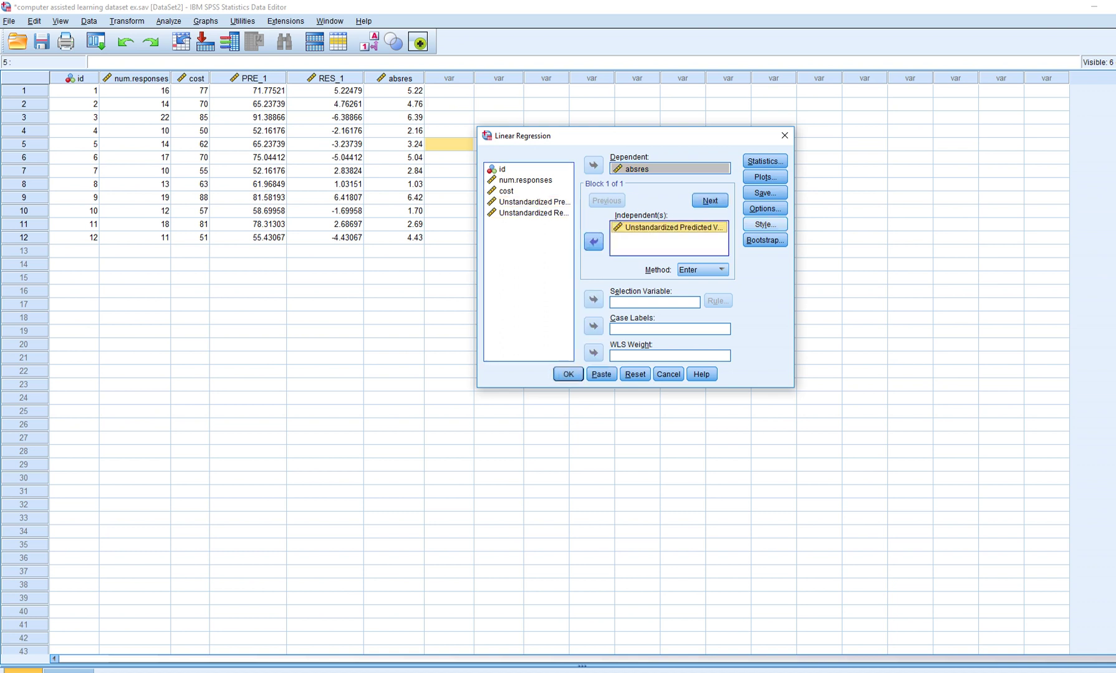
Step: Choose to save the unstandardized predicted values and run the absres regression
{"action": "left_click", "coordinate": [764, 193]}
{"action": "left_click", "coordinate": [817, 169]}
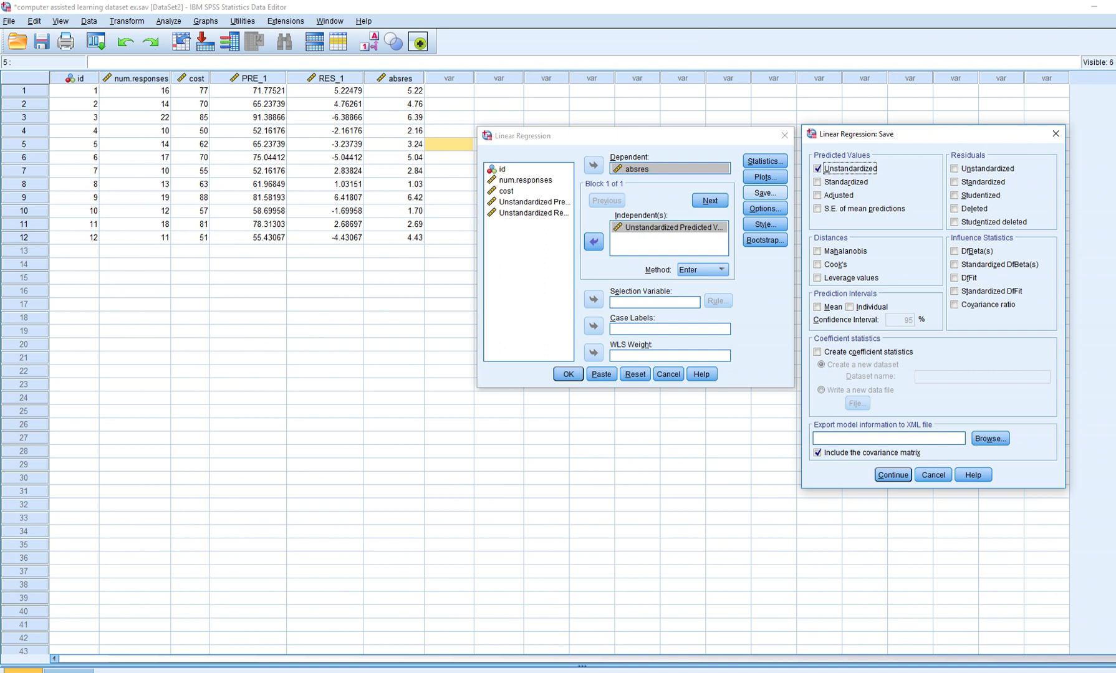
{"action": "left_click", "coordinate": [893, 474]}
{"action": "key", "text": "Return"}
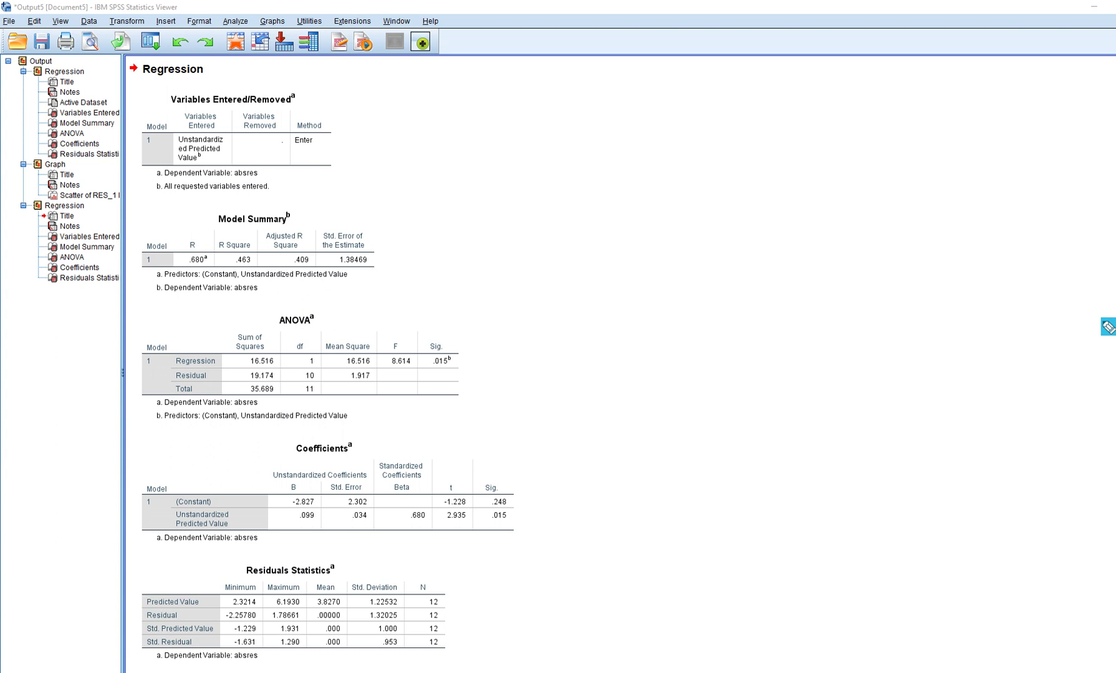
Step: Check the absres regression's coefficients in the output, and inspect the saved PRE_2 column in the computer assisted learning dataset
{"action": "left_click_drag", "start_coordinate": [292, 508], "coordinate": [316, 508]}
{"action": "mouse_move", "coordinate": [372, 672]}
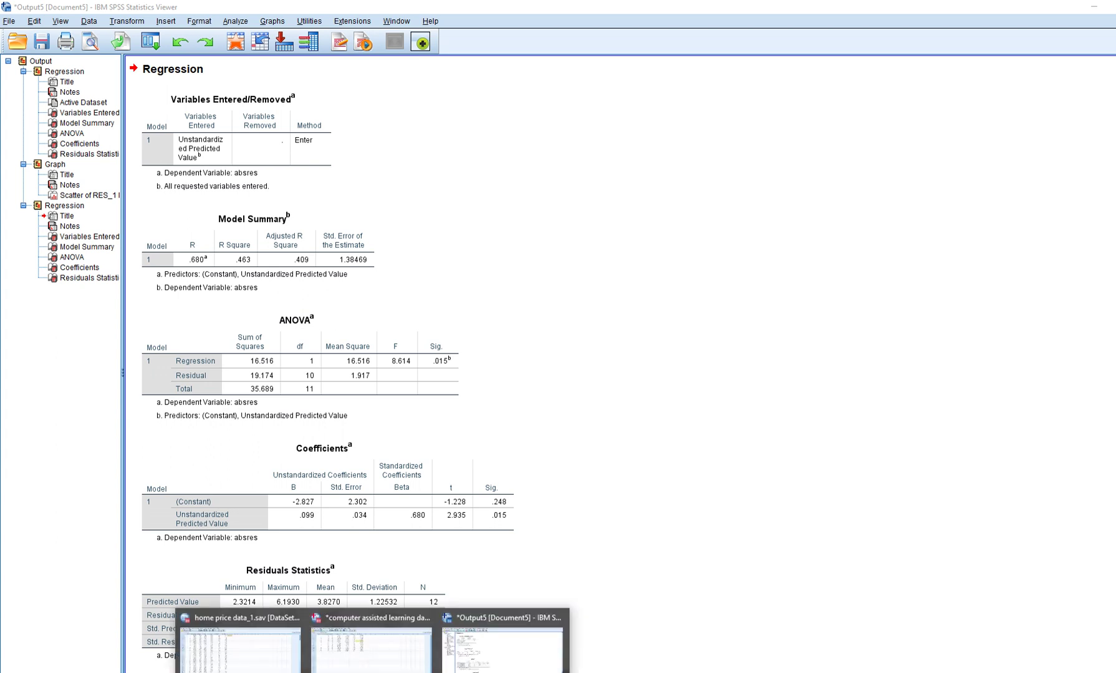
{"action": "left_click", "coordinate": [373, 642]}
{"action": "left_click", "coordinate": [462, 78]}
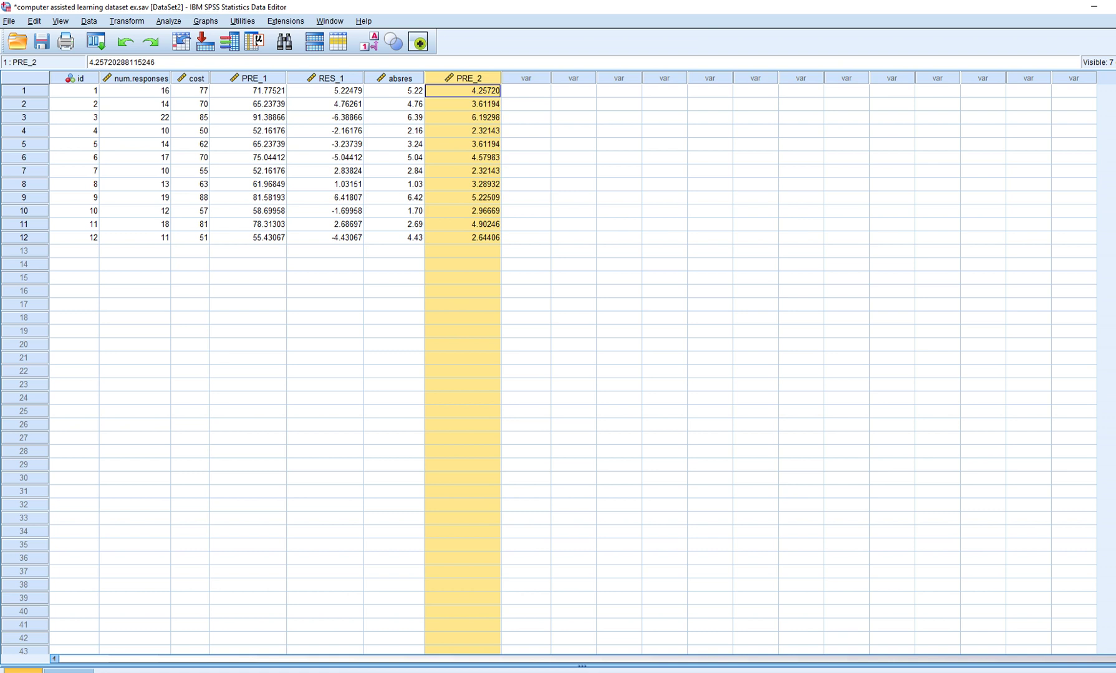
{"action": "left_click", "coordinate": [463, 131]}
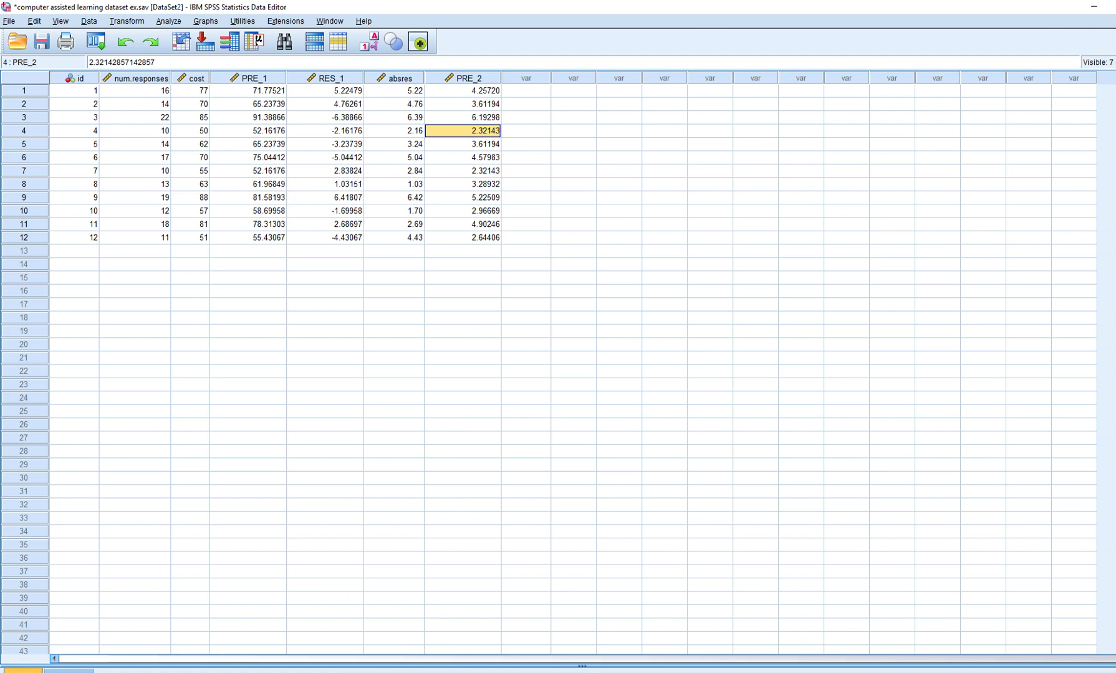
{"action": "left_click", "coordinate": [525, 104]}
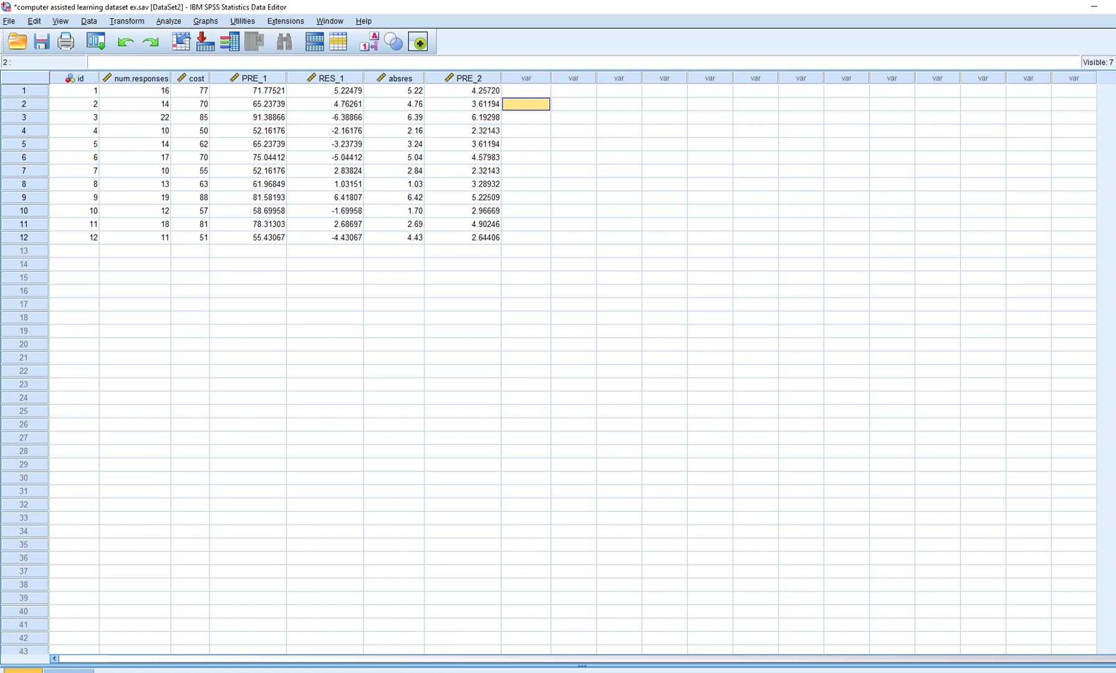
{"action": "left_click", "coordinate": [462, 78]}
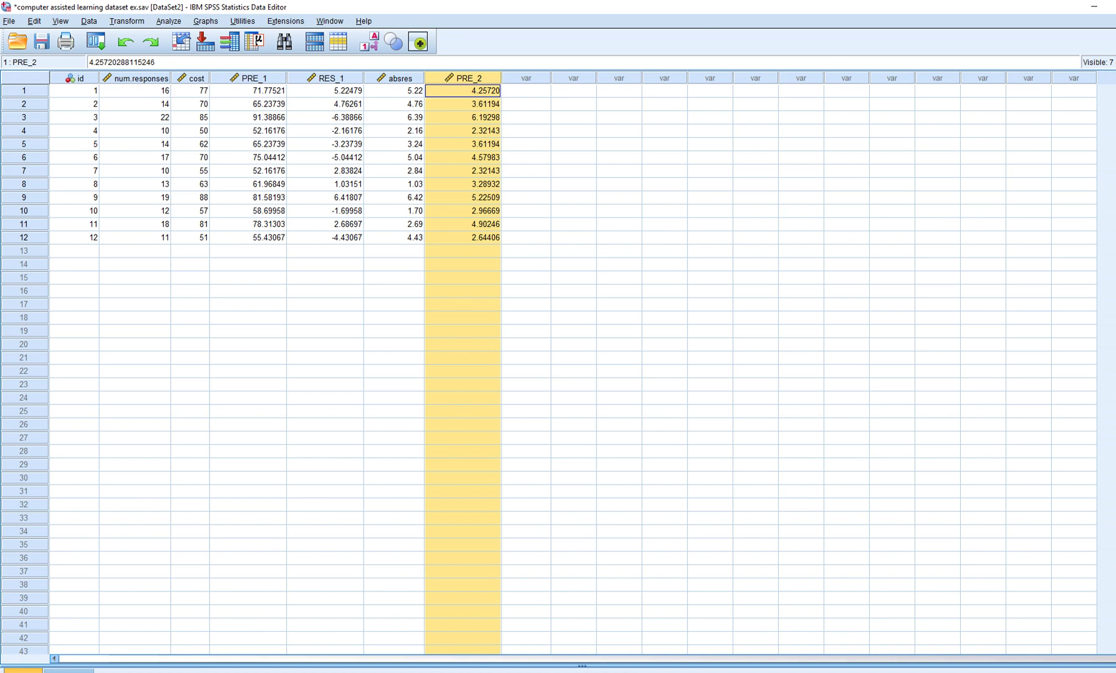
{"action": "left_click", "coordinate": [525, 104]}
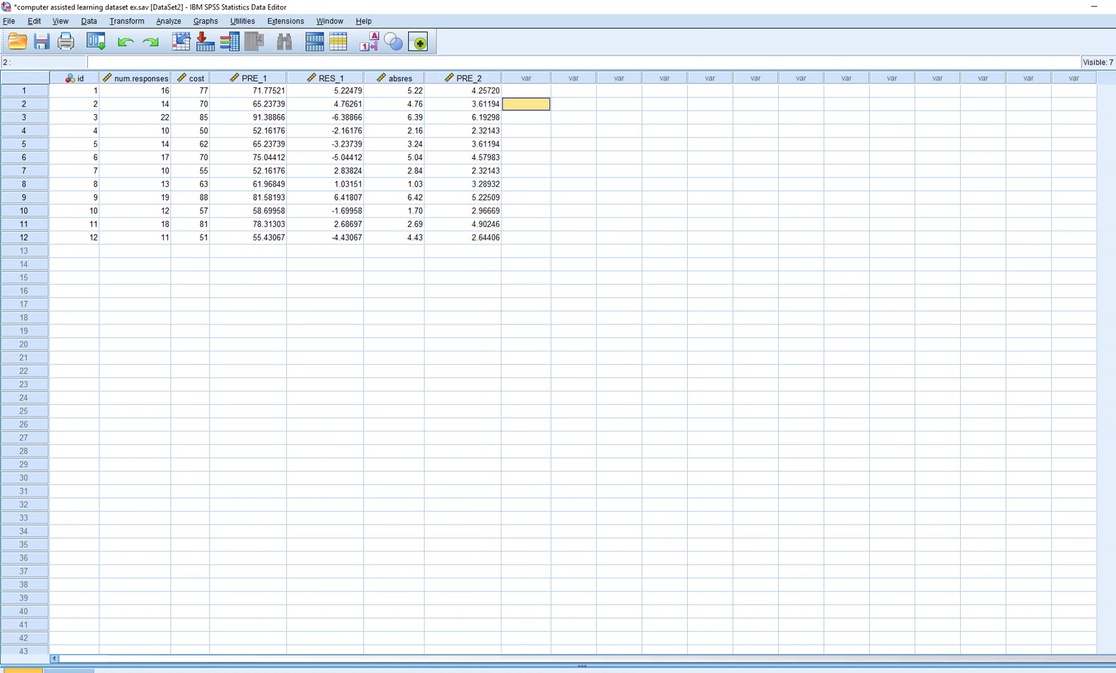
Step: Clear the previous Compute Variable definition and compute a variable named weight with the expression 1/PRE_2**2
{"action": "left_click", "coordinate": [127, 21]}
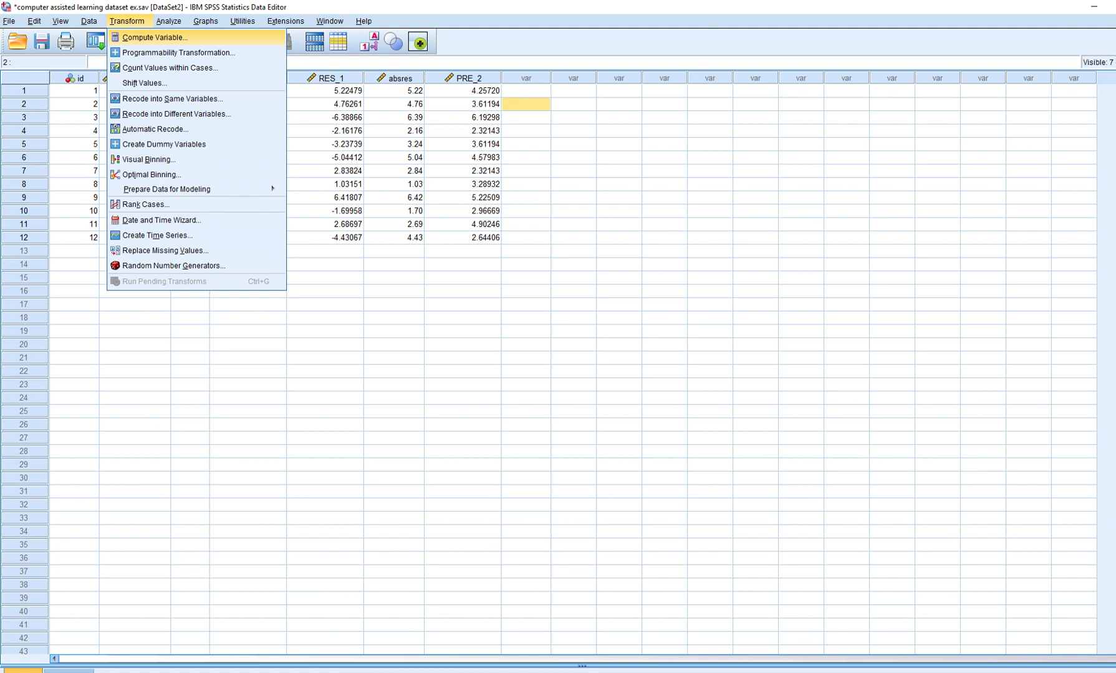
{"action": "left_click", "coordinate": [143, 36]}
{"action": "left_click", "coordinate": [768, 411]}
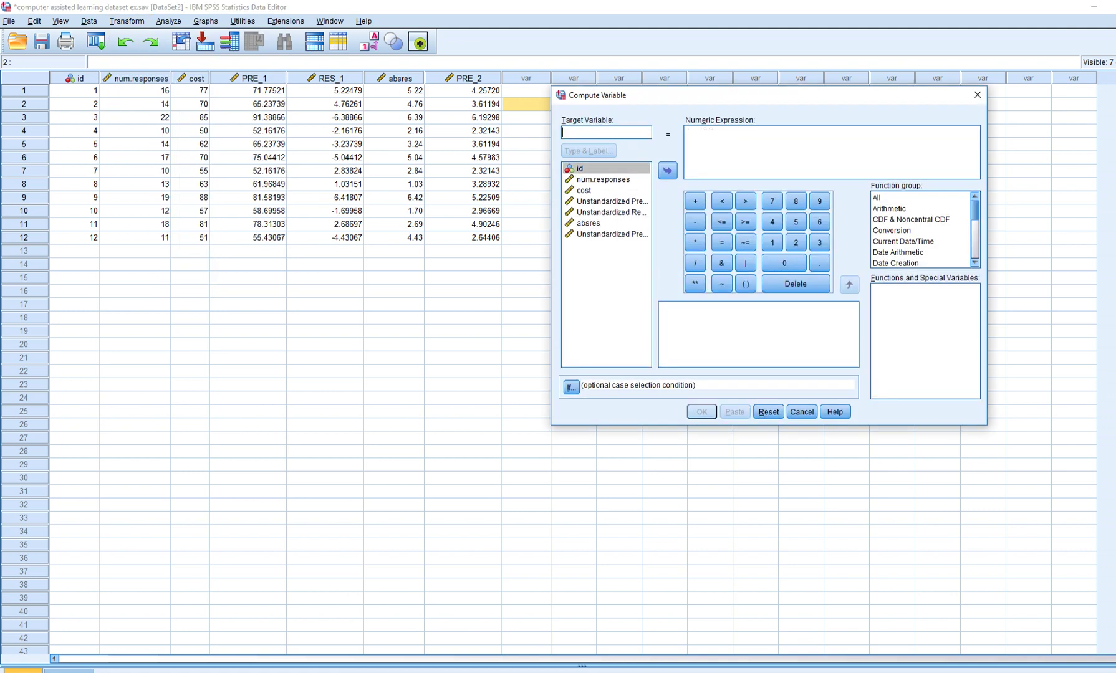
{"action": "type", "text": "weight"}
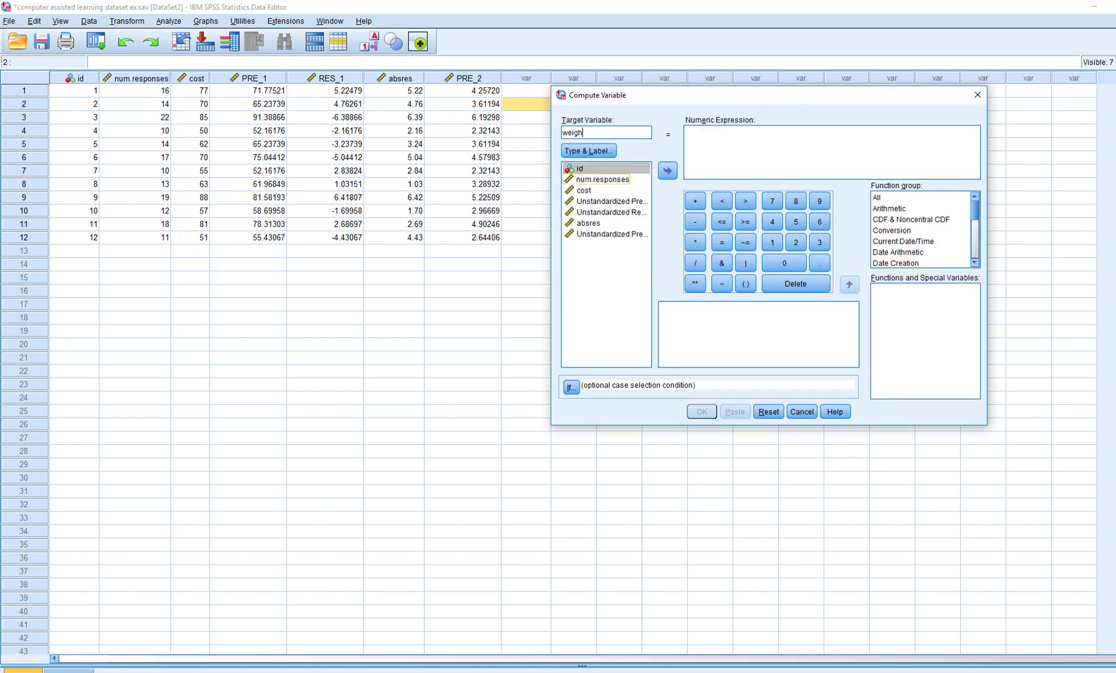
{"action": "left_click", "coordinate": [686, 133]}
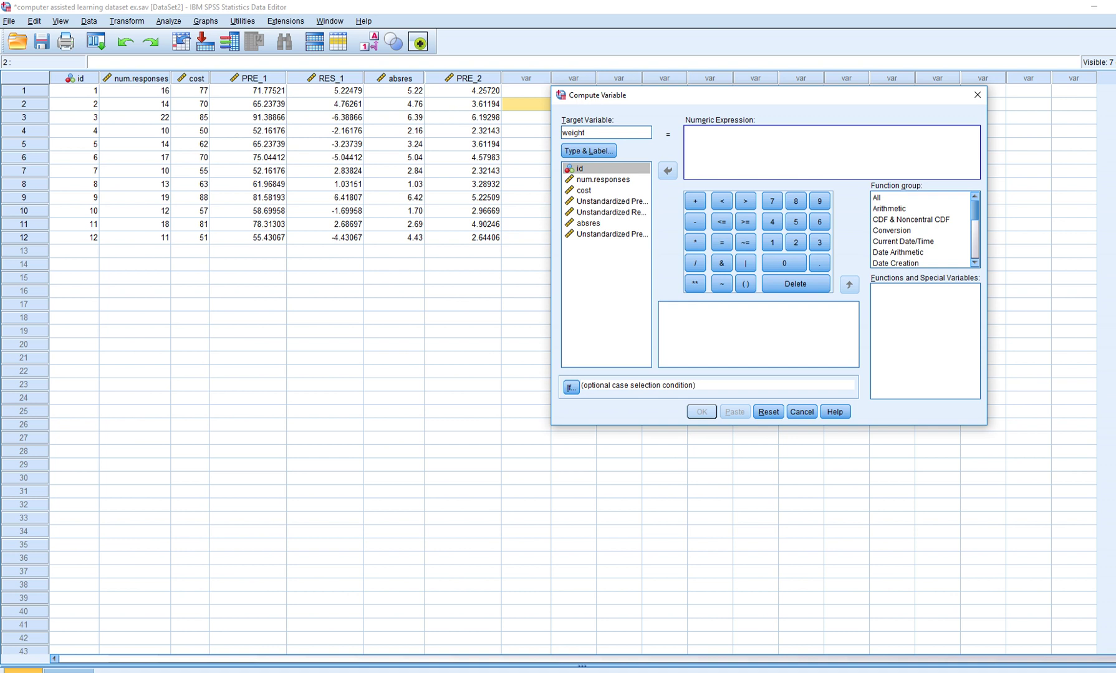
{"action": "type", "text": "1/"}
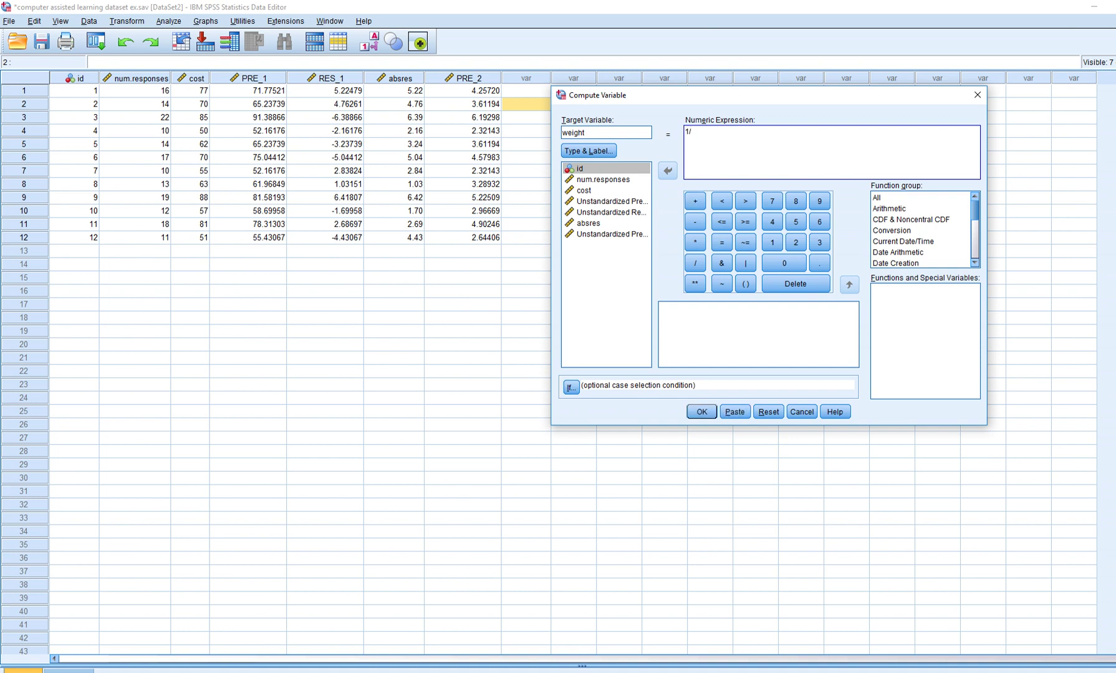
{"action": "double_click", "coordinate": [611, 234]}
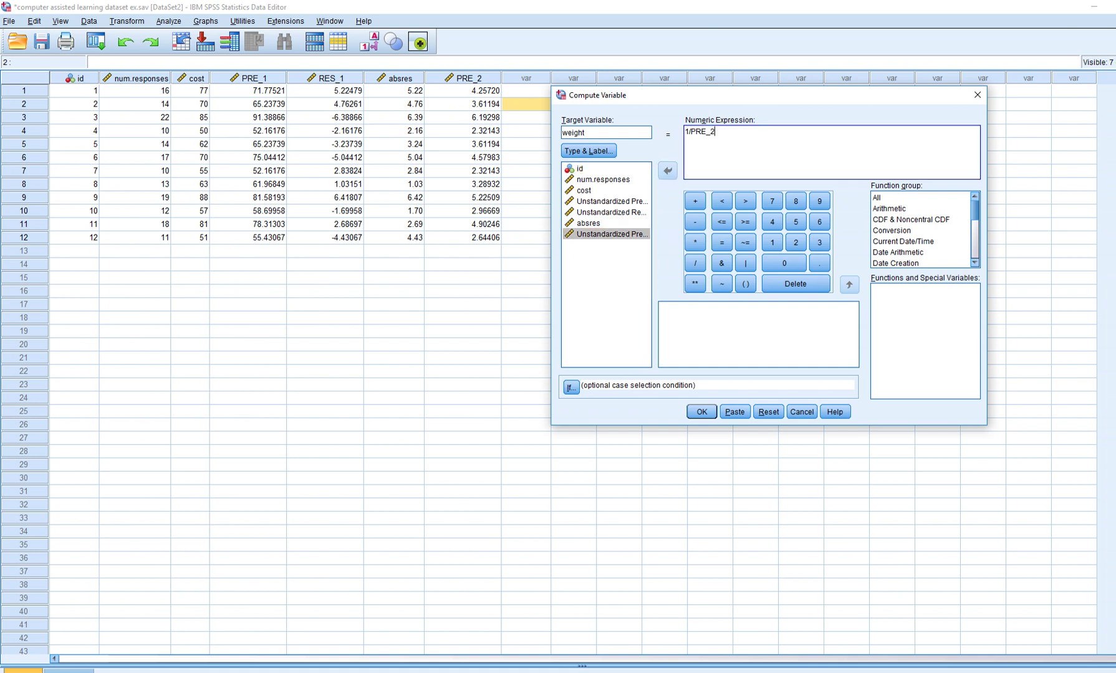
{"action": "type", "text": "**2"}
{"action": "left_click_drag", "start_coordinate": [690, 132], "coordinate": [725, 132]}
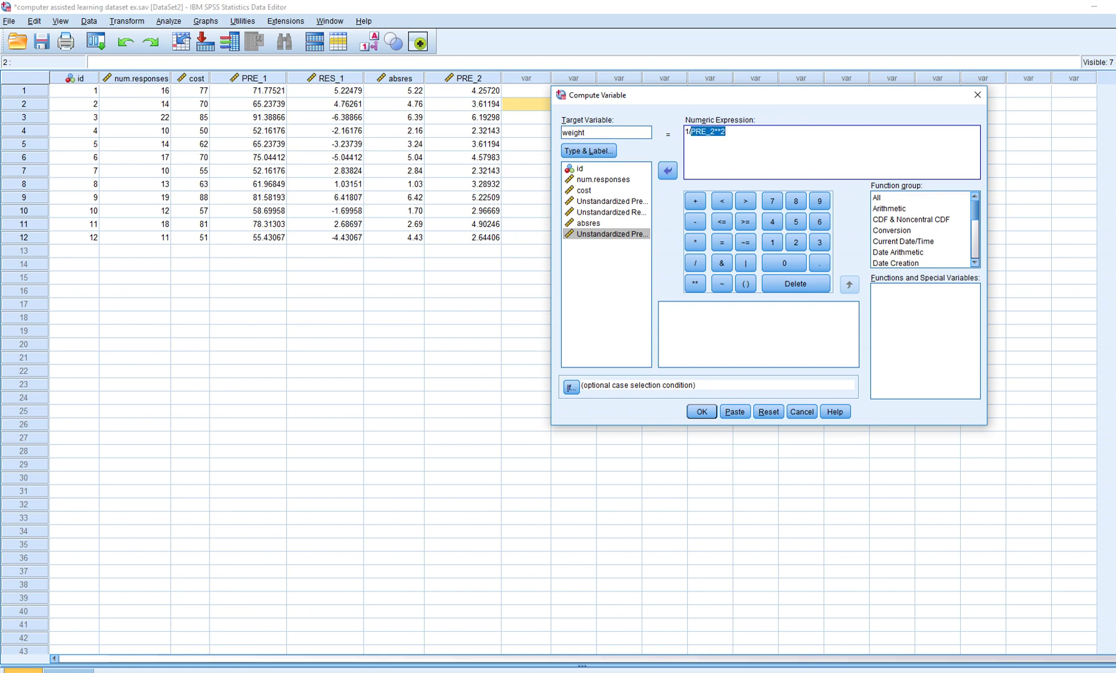
{"action": "left_click", "coordinate": [725, 132]}
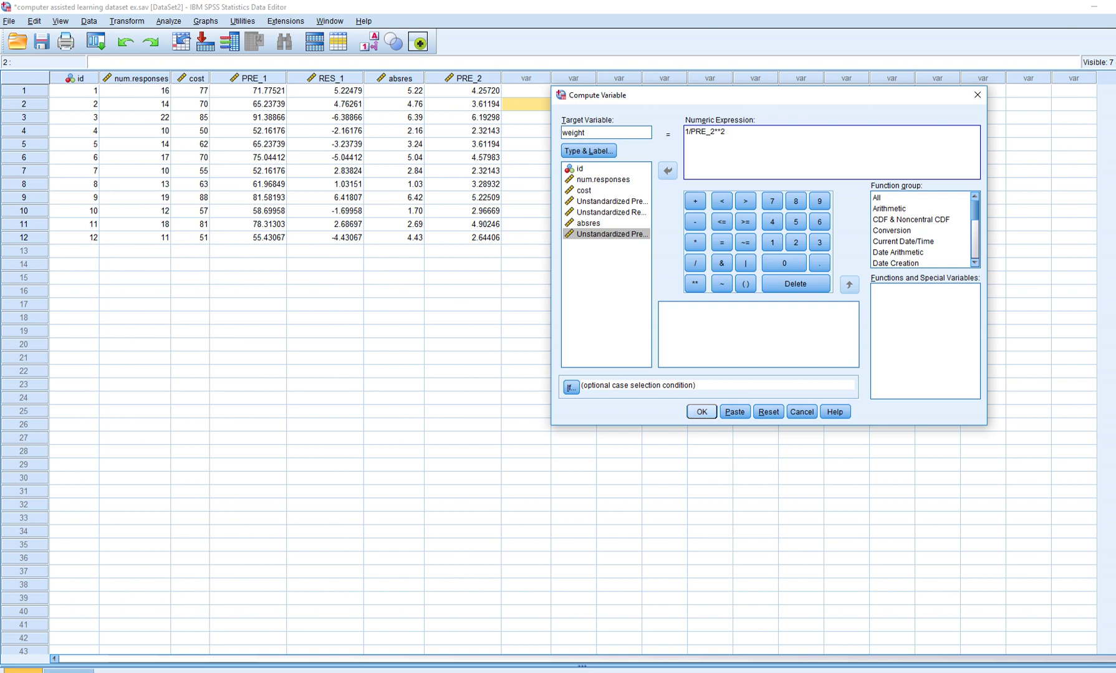
{"action": "left_click", "coordinate": [701, 412]}
Step: Return to the computer assisted learning dataset and inspect the computed weight column
{"action": "left_click", "coordinate": [372, 672]}
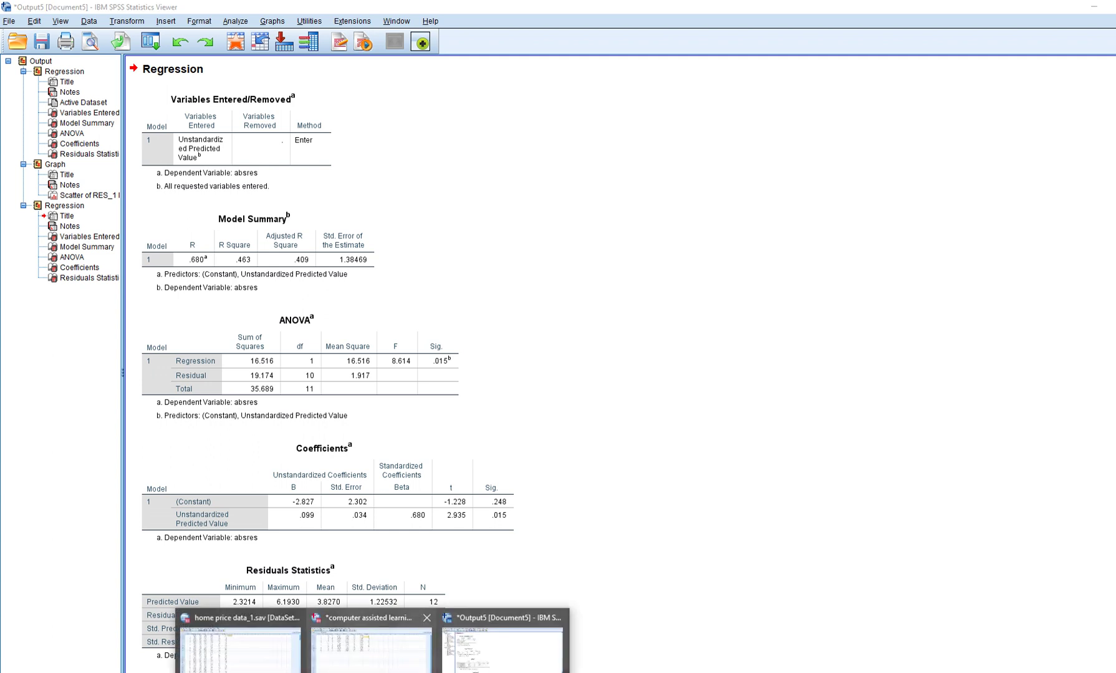
{"action": "left_click", "coordinate": [371, 649]}
{"action": "left_click", "coordinate": [531, 78]}
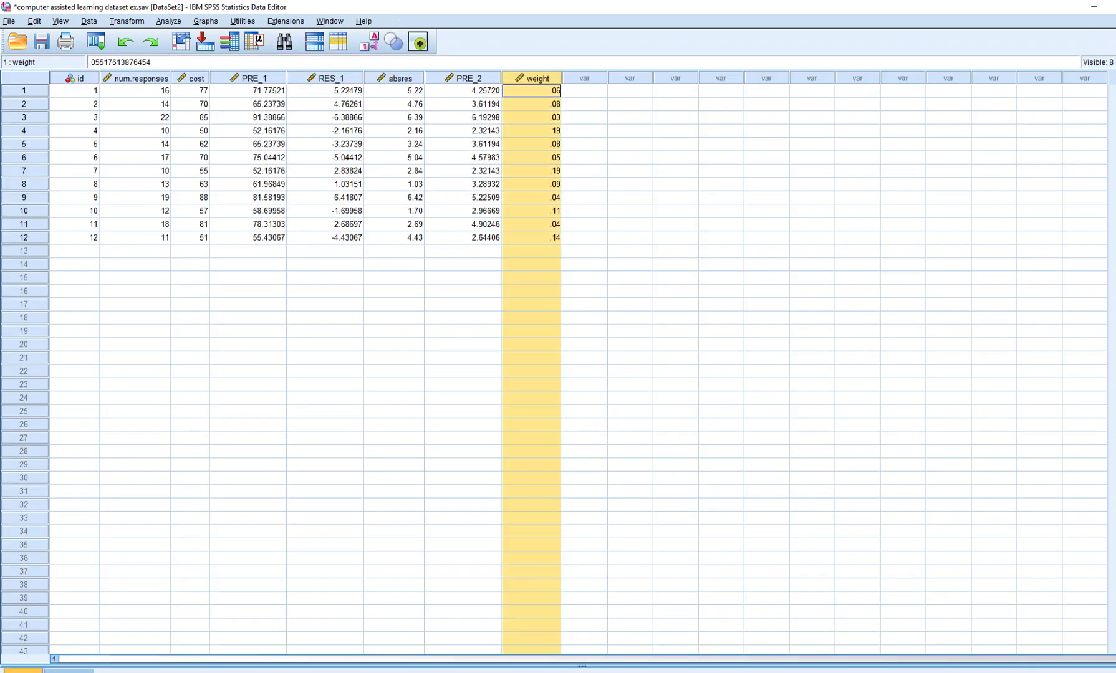
{"action": "left_click", "coordinate": [583, 130]}
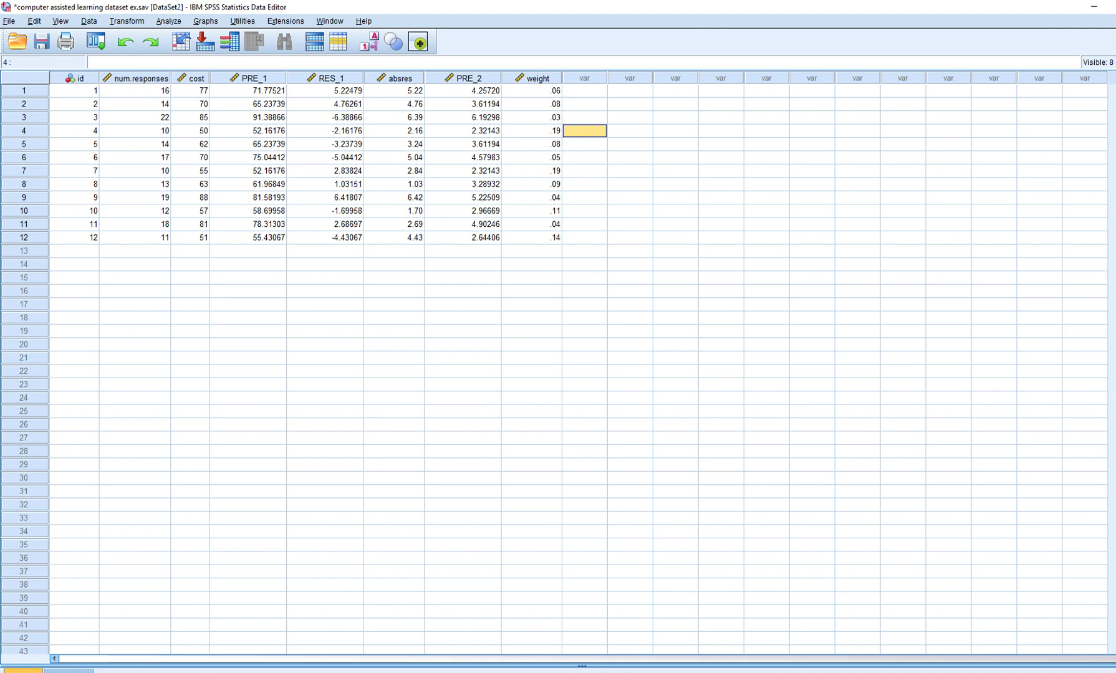
{"action": "left_click", "coordinate": [531, 78]}
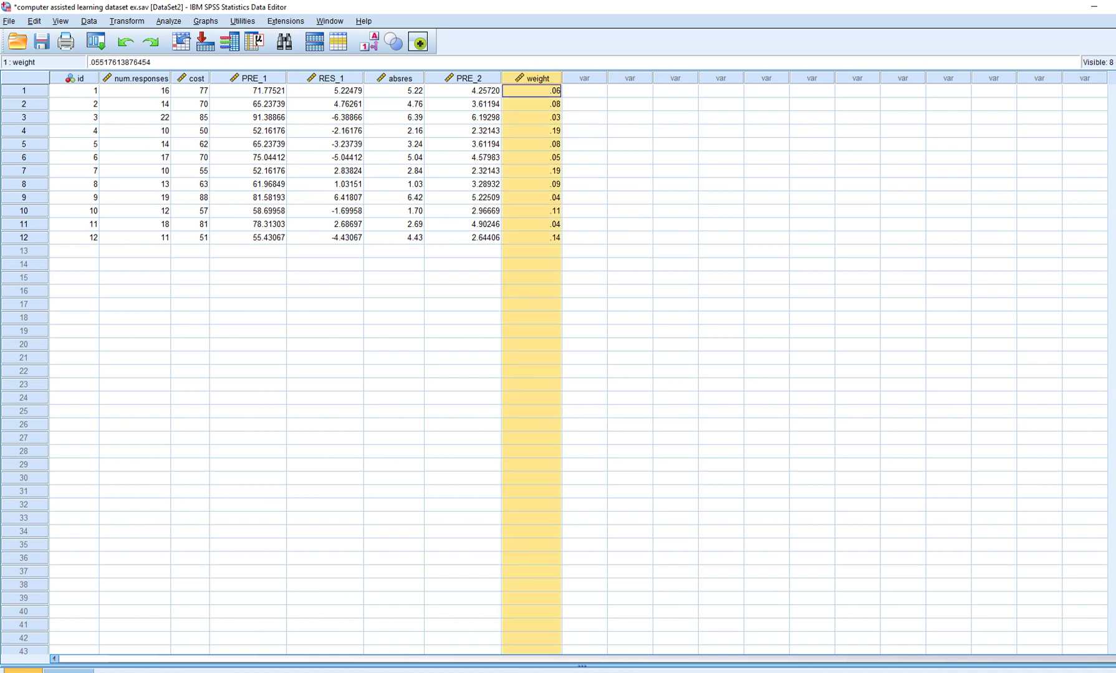
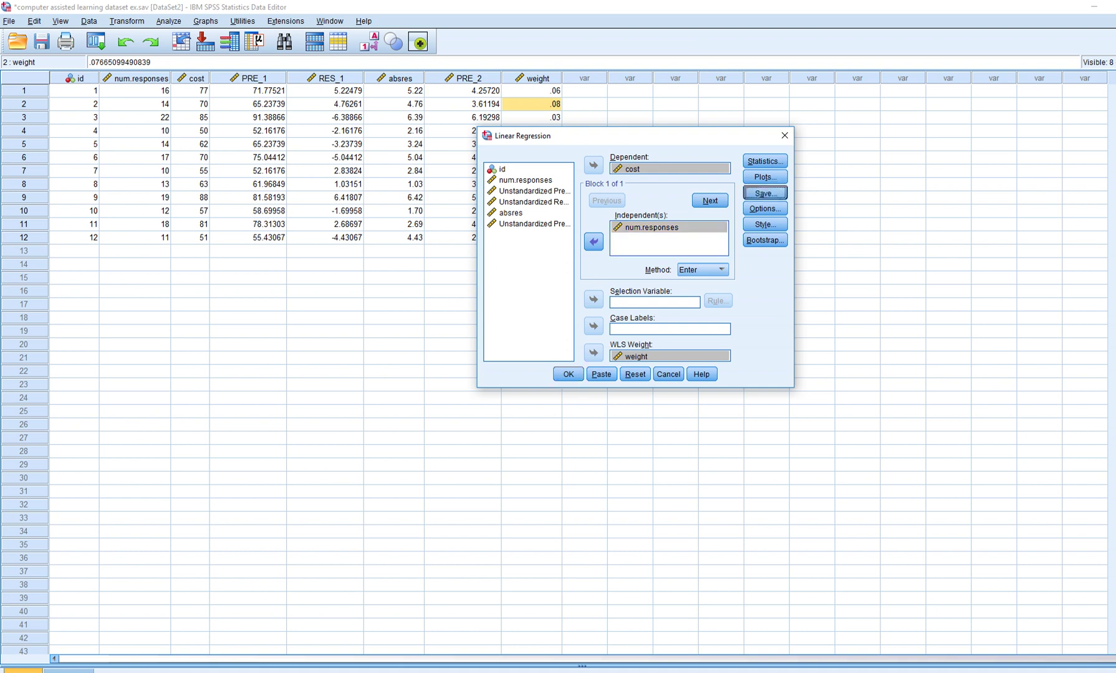
Step: Run the regression of cost on num.responses with weight as the WLS weight, saving unstandardized predicted values and studentized residuals
{"action": "key", "text": "space"}
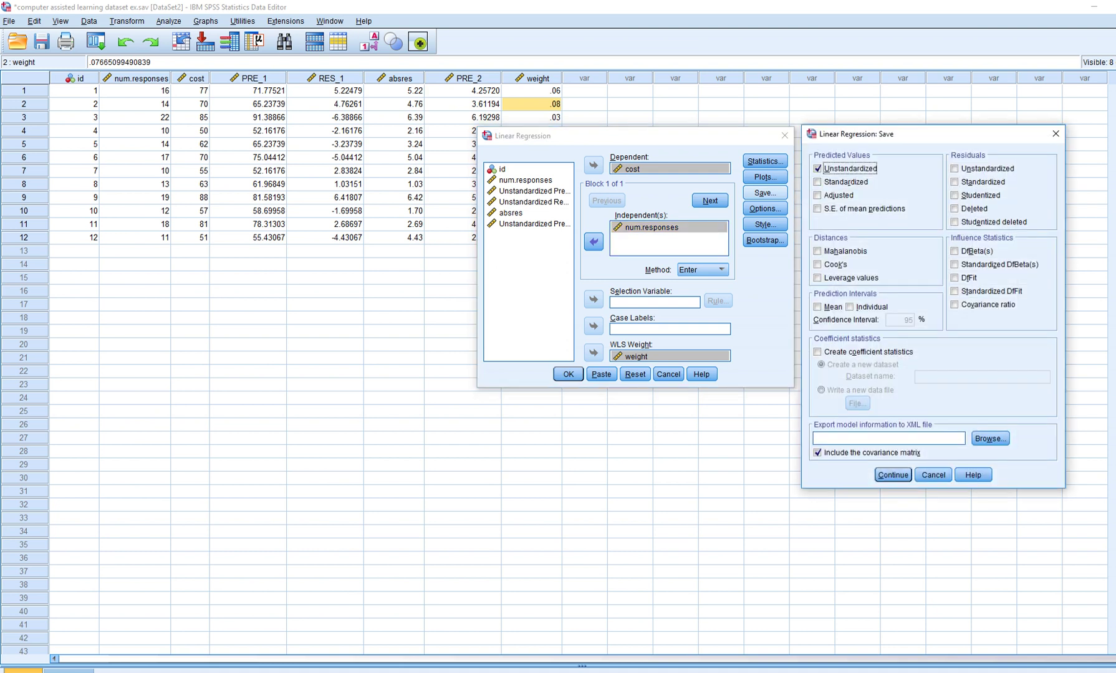
{"action": "key", "text": "alt+Tab"}
{"action": "key", "text": "alt+Tab"}
{"action": "key", "text": "alt+Tab"}
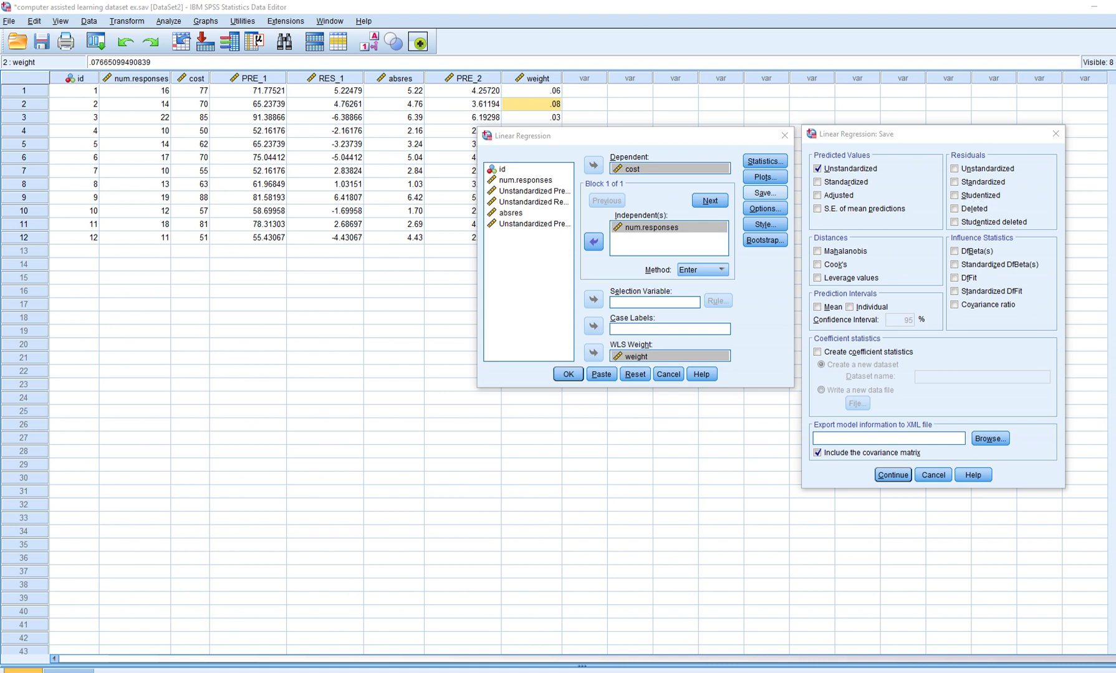
{"action": "left_click", "coordinate": [955, 195]}
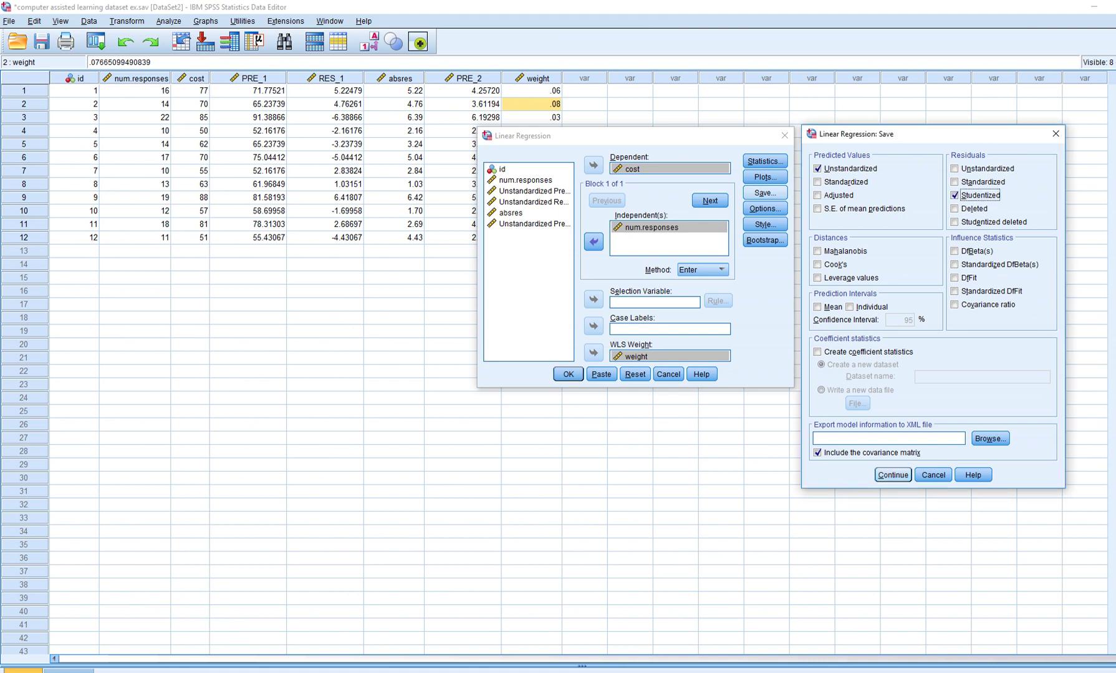
{"action": "key", "text": "Return"}
{"action": "left_click", "coordinate": [568, 374]}
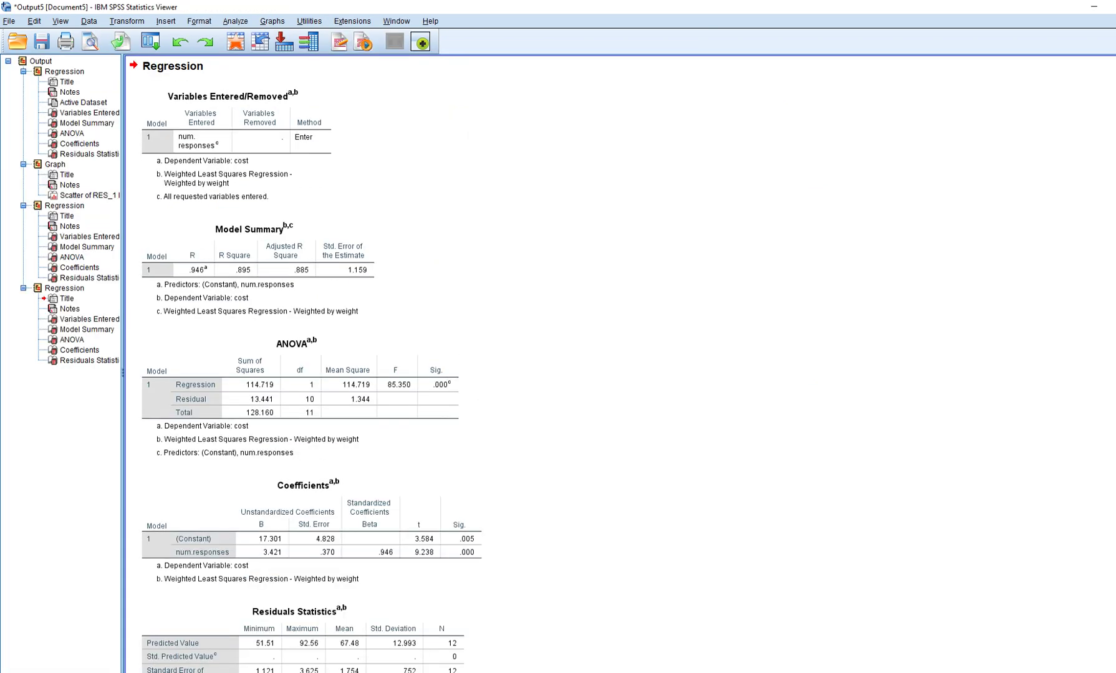
Step: Examine the weighted regression's ANOVA and Coefficients tables, marking the weighting notes and the num.responses coefficient, standard error and t value
{"action": "scroll", "coordinate": [311, 365], "scroll_direction": "down", "scroll_amount": 3}
{"action": "scroll", "coordinate": [312, 365], "scroll_direction": "up", "scroll_amount": 2}
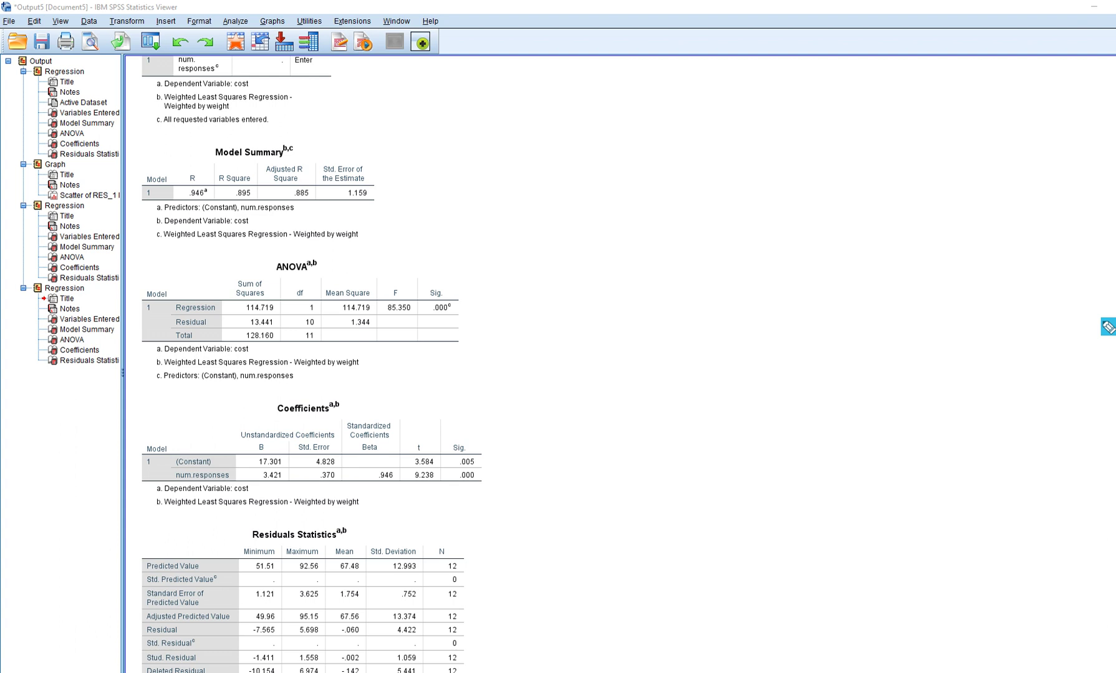
{"action": "left_click_drag", "start_coordinate": [193, 508], "coordinate": [343, 518]}
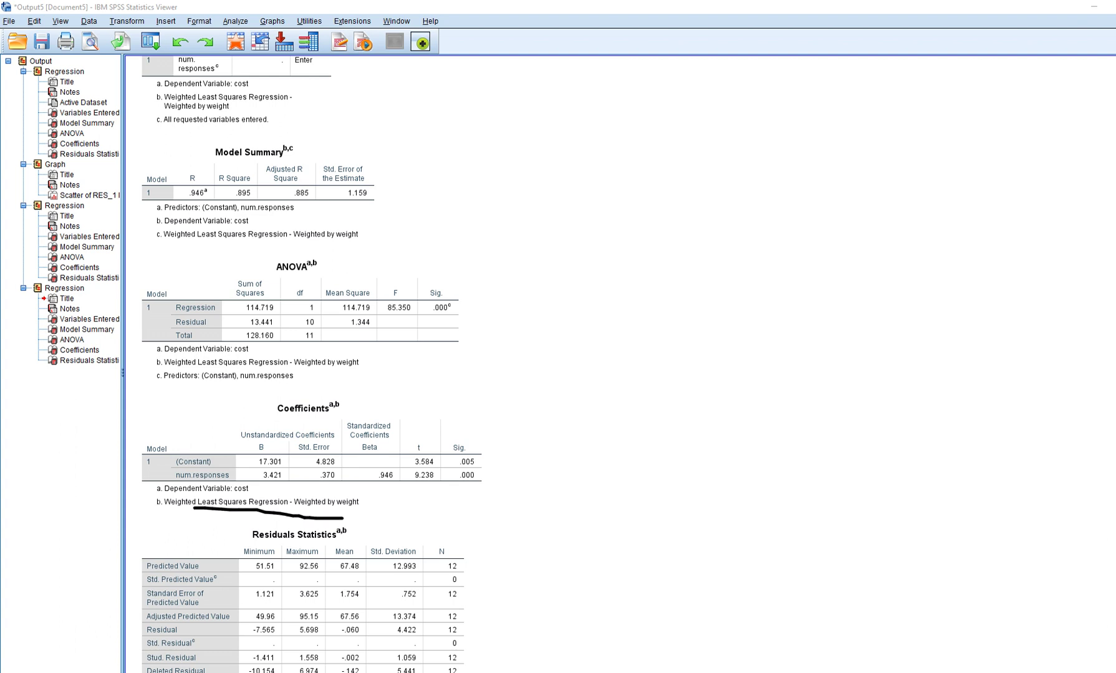
{"action": "left_click_drag", "start_coordinate": [236, 368], "coordinate": [368, 376]}
{"action": "left_click_drag", "start_coordinate": [258, 484], "coordinate": [338, 484]}
{"action": "left_click_drag", "start_coordinate": [422, 481], "coordinate": [442, 480]}
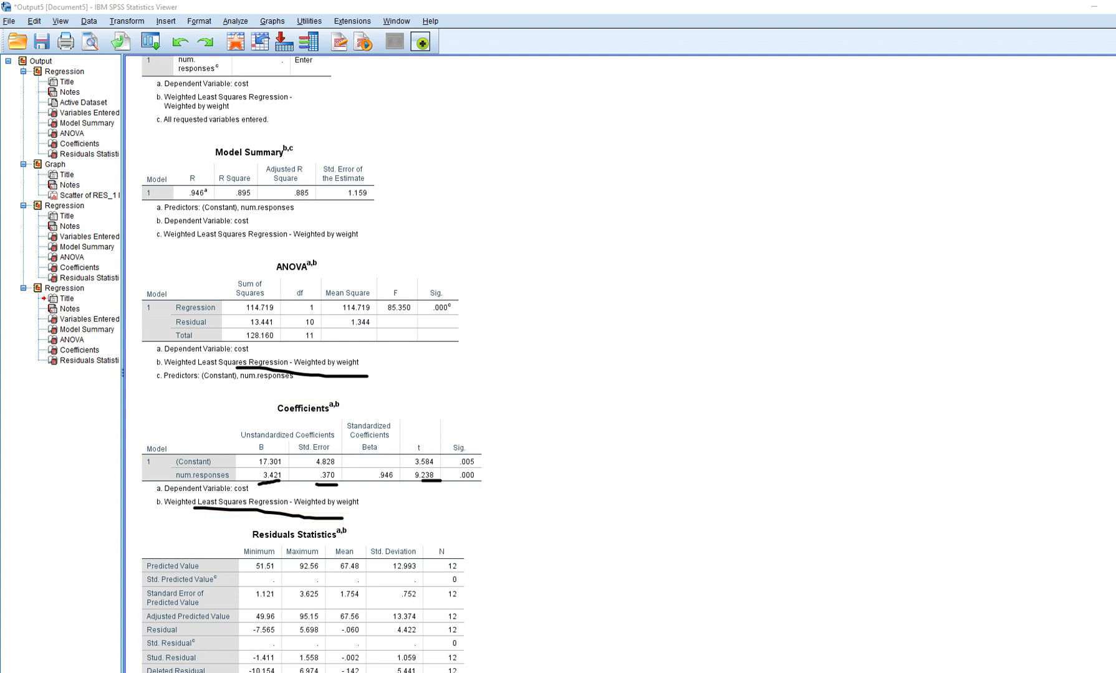
{"action": "key", "text": "Escape"}
Step: Compare the original unweighted regression's coefficients and residual plot with the weighted regression's output
{"action": "scroll", "coordinate": [311, 364], "scroll_direction": "up", "scroll_amount": 8}
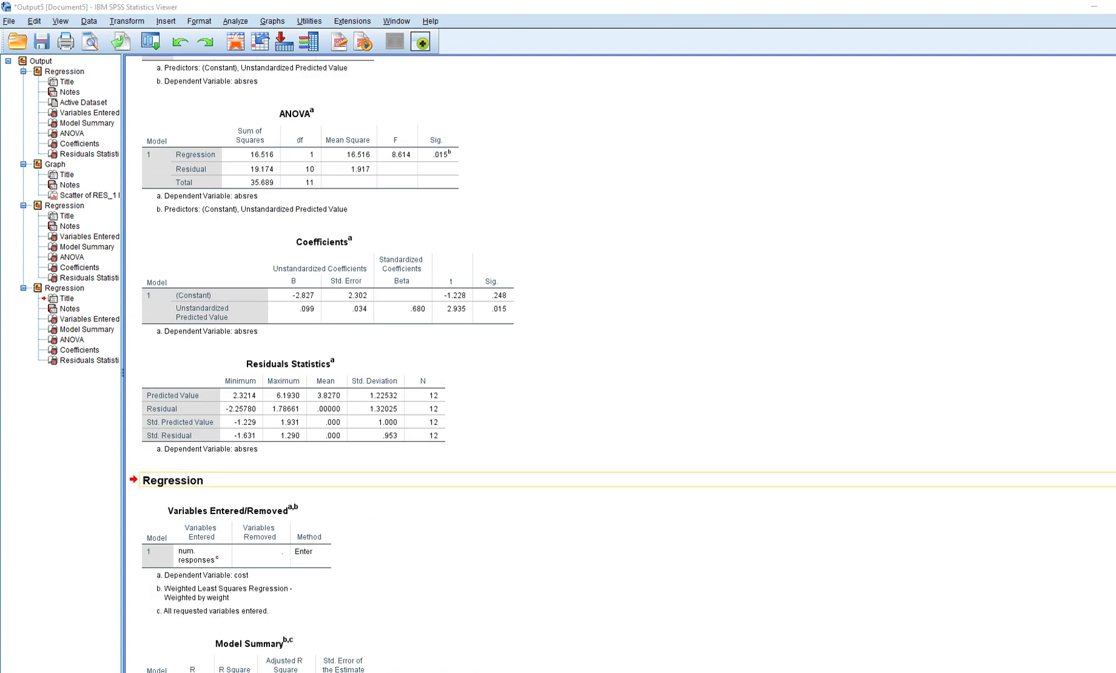
{"action": "scroll", "coordinate": [312, 365], "scroll_direction": "down", "scroll_amount": 20}
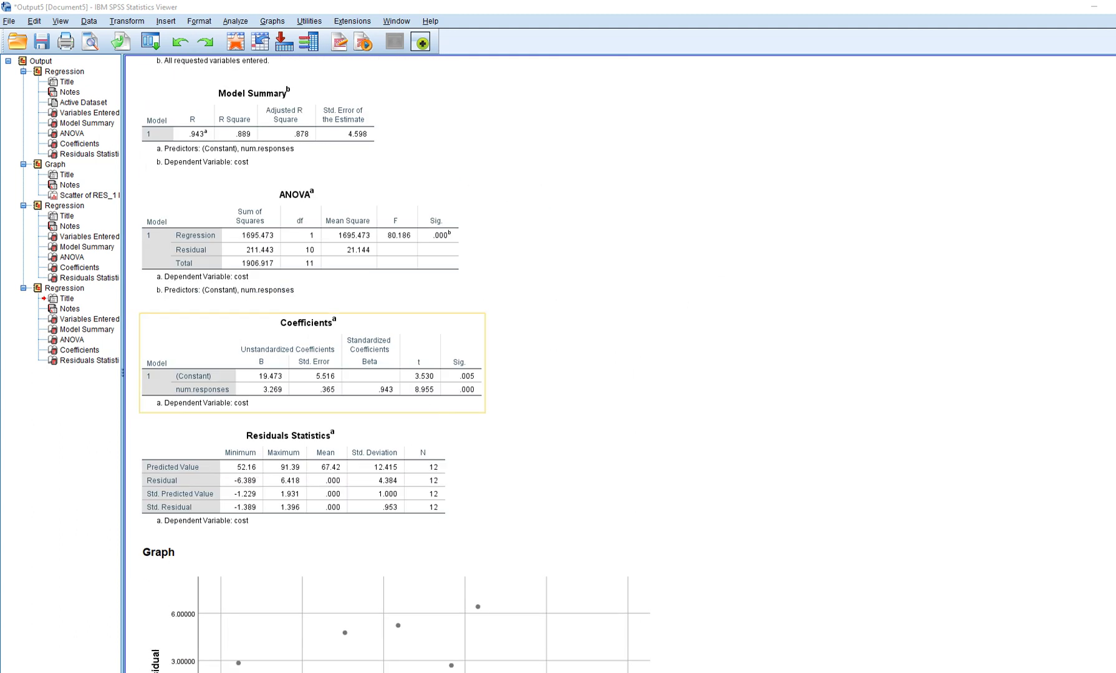
{"action": "scroll", "coordinate": [321, 365], "scroll_direction": "down", "scroll_amount": 20}
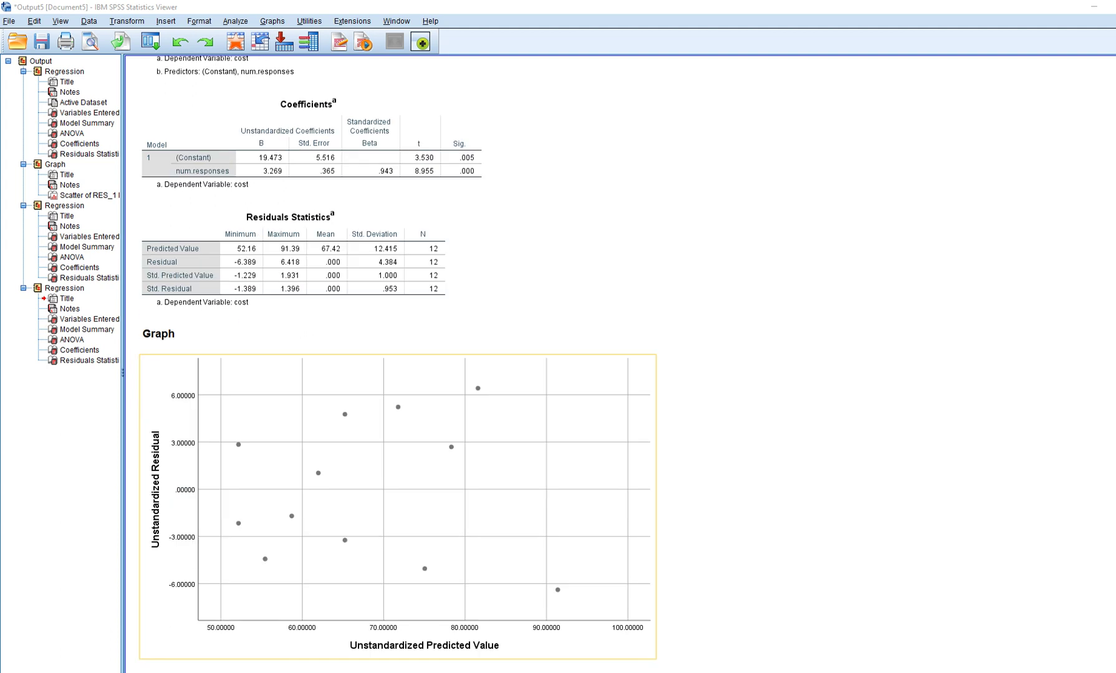
{"action": "scroll", "coordinate": [321, 365], "scroll_direction": "up", "scroll_amount": 2}
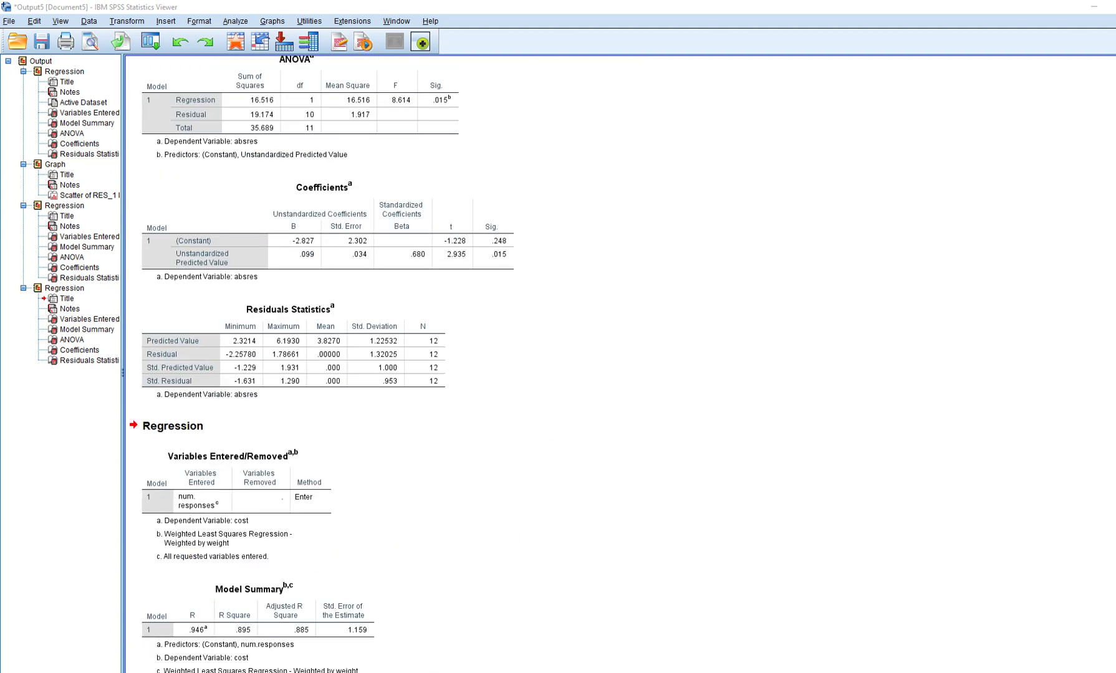
{"action": "scroll", "coordinate": [321, 499], "scroll_direction": "down", "scroll_amount": 14}
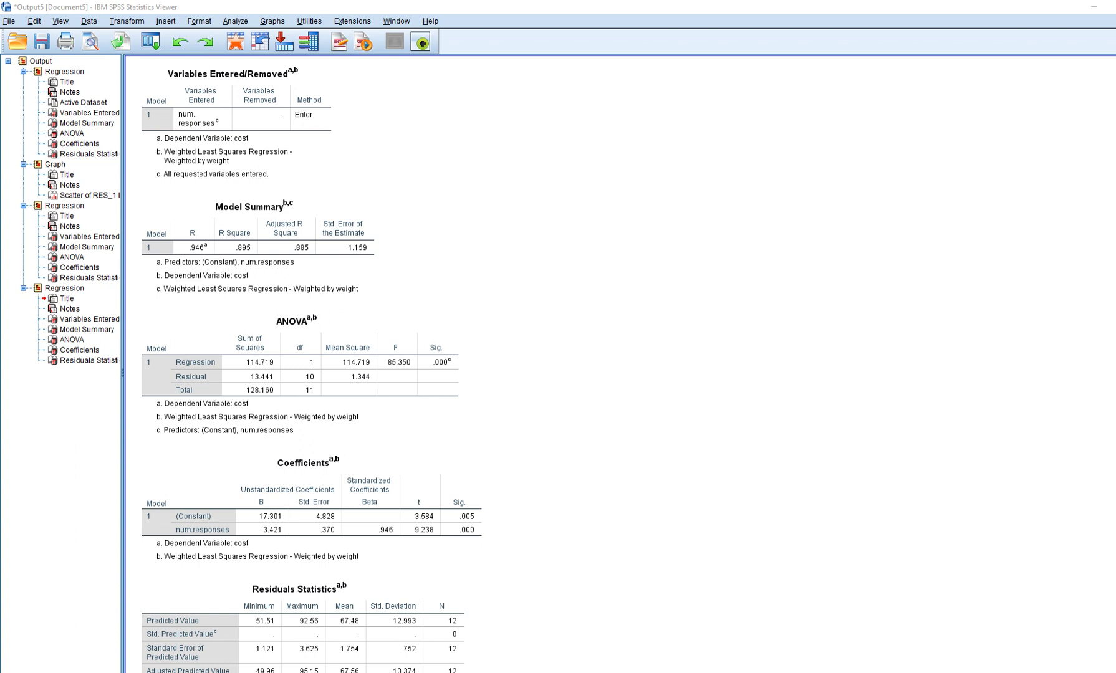
Step: Reset the simple scatterplot definition and plot Studentized Residual [SRE_1] against the weighted regression's Unstandardized Predicted Value on the X axis
{"action": "left_click", "coordinate": [272, 21]}
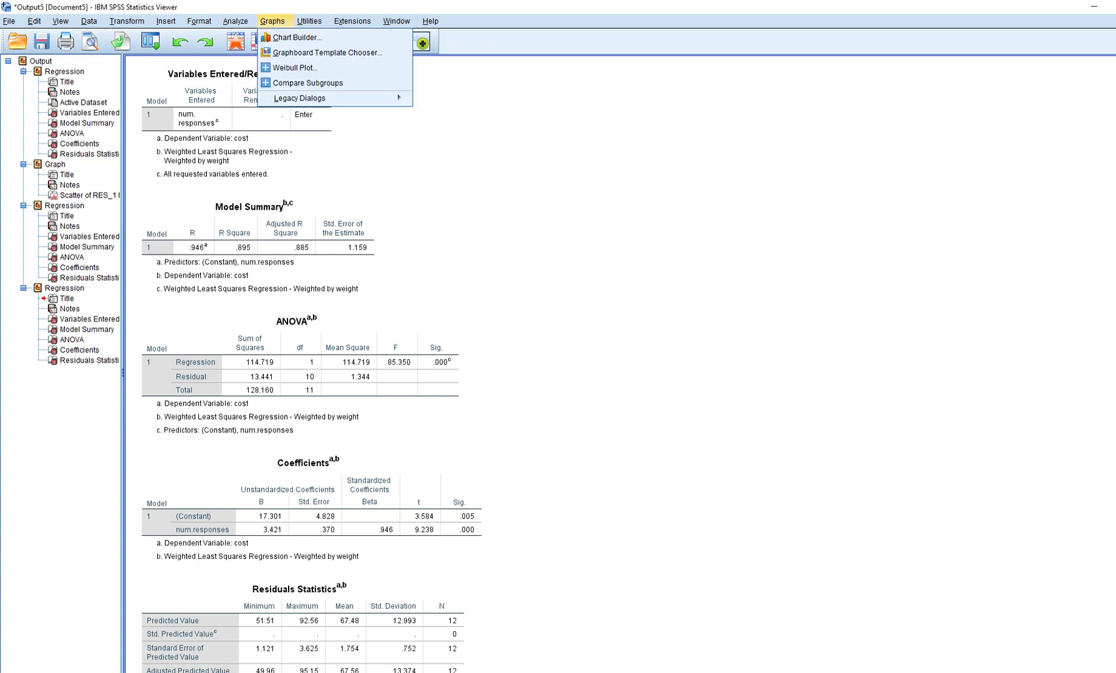
{"action": "mouse_move", "coordinate": [335, 97]}
{"action": "left_click", "coordinate": [447, 238]}
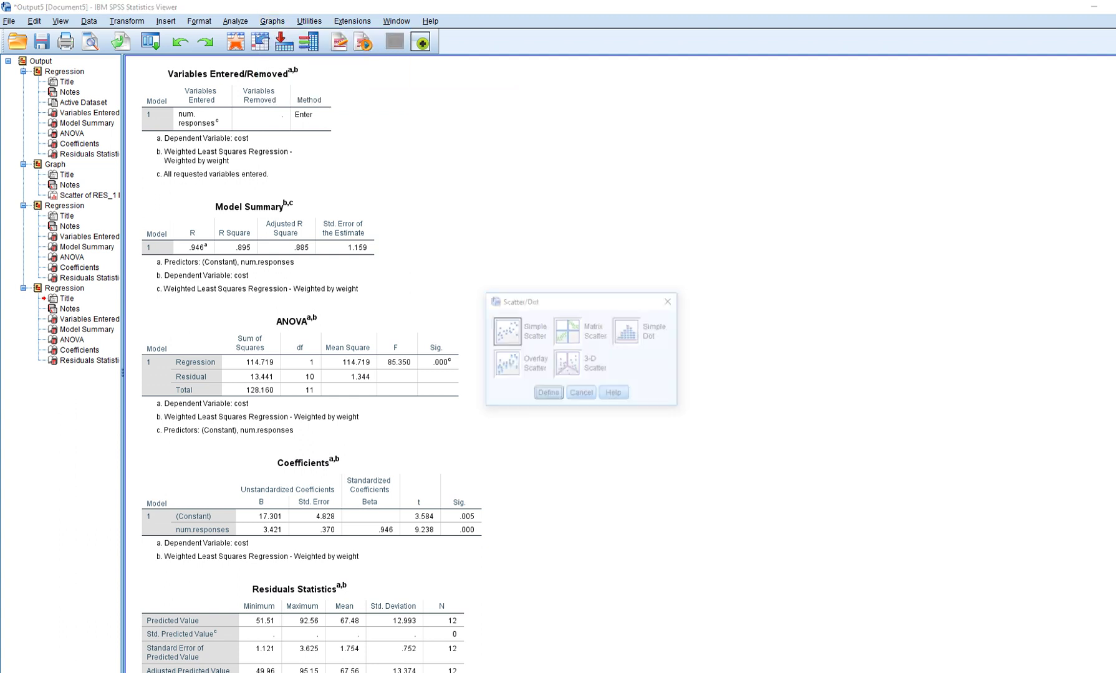
{"action": "key", "text": "Return"}
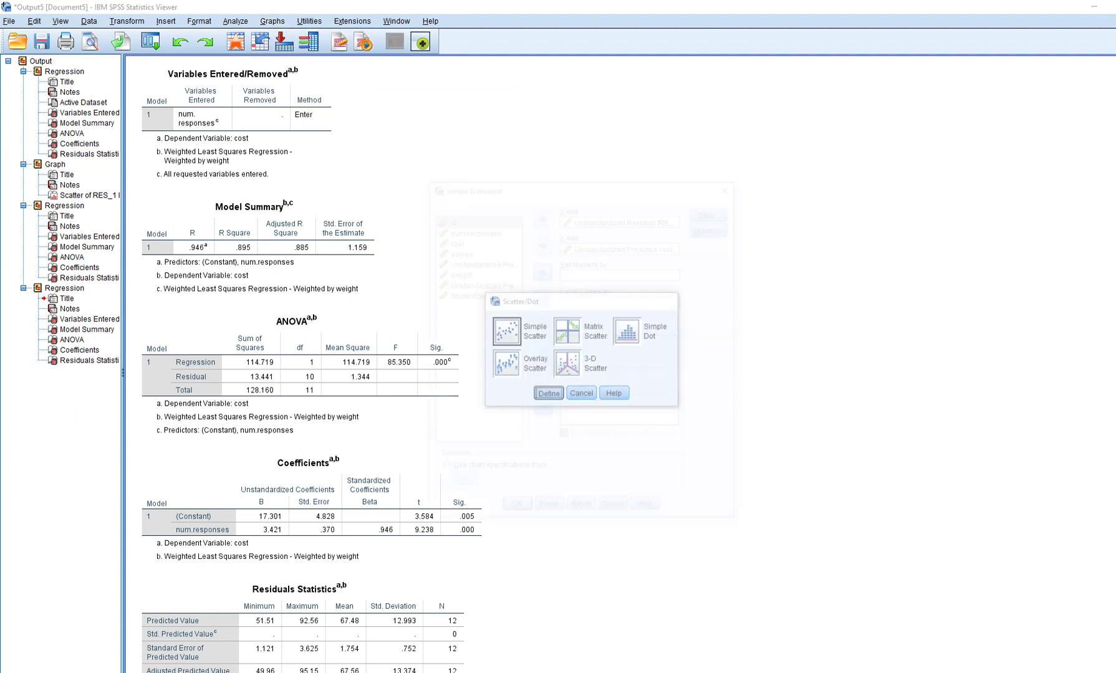
{"action": "left_click", "coordinate": [582, 511]}
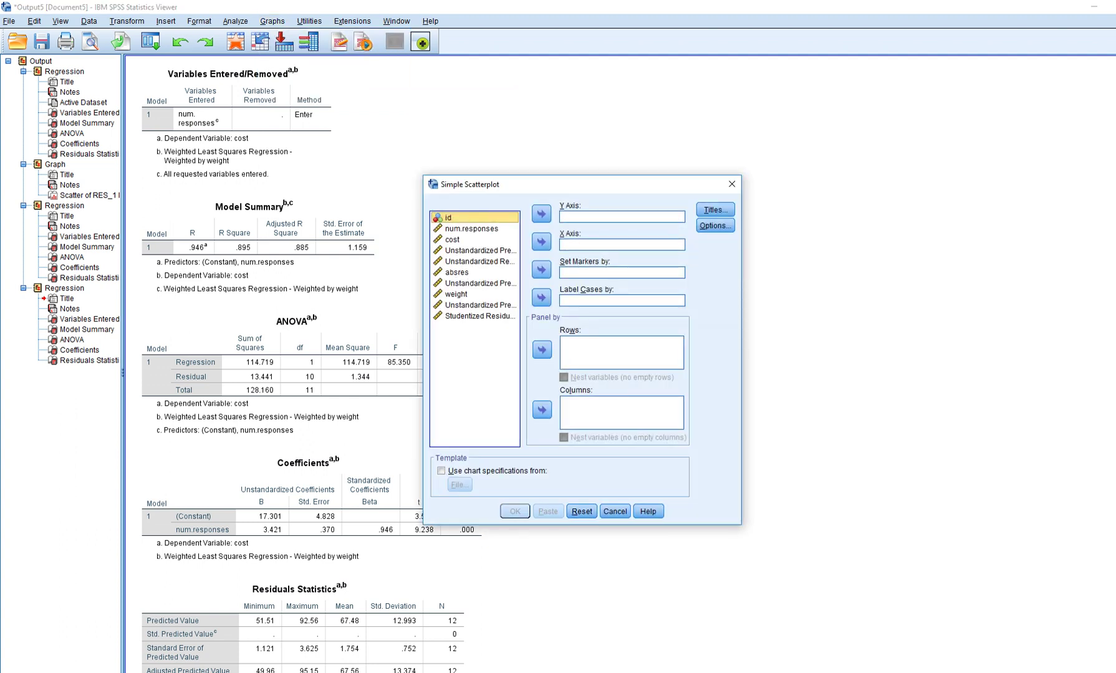
{"action": "left_click", "coordinate": [474, 316]}
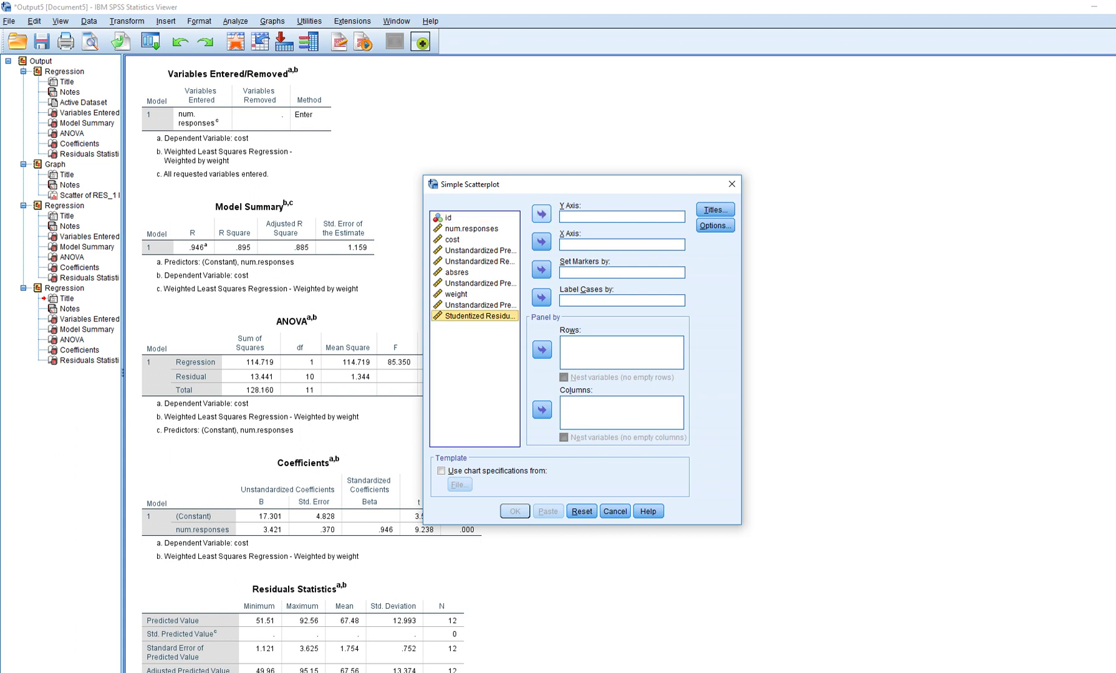
{"action": "left_click", "coordinate": [541, 214]}
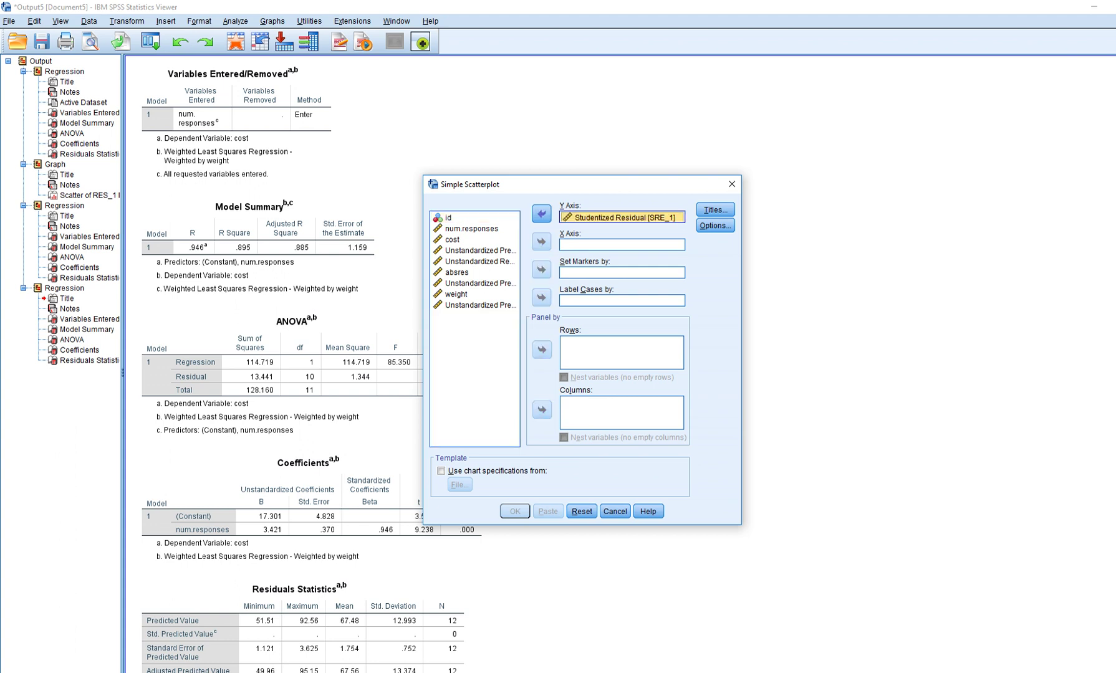
{"action": "left_click", "coordinate": [474, 305]}
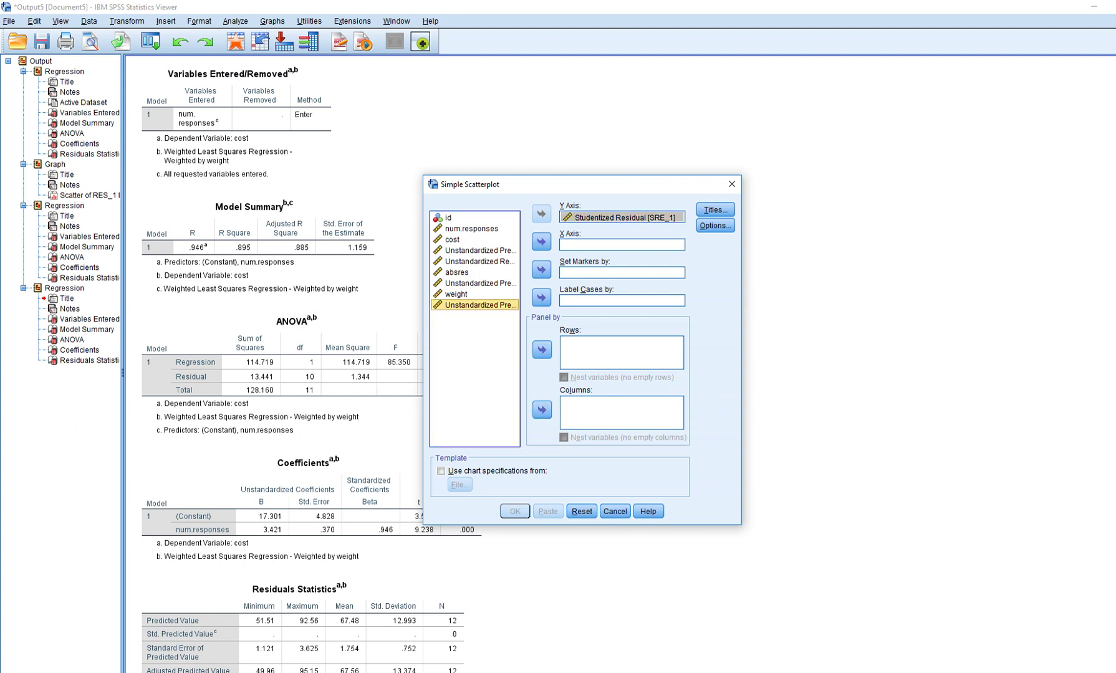
{"action": "left_click", "coordinate": [541, 242]}
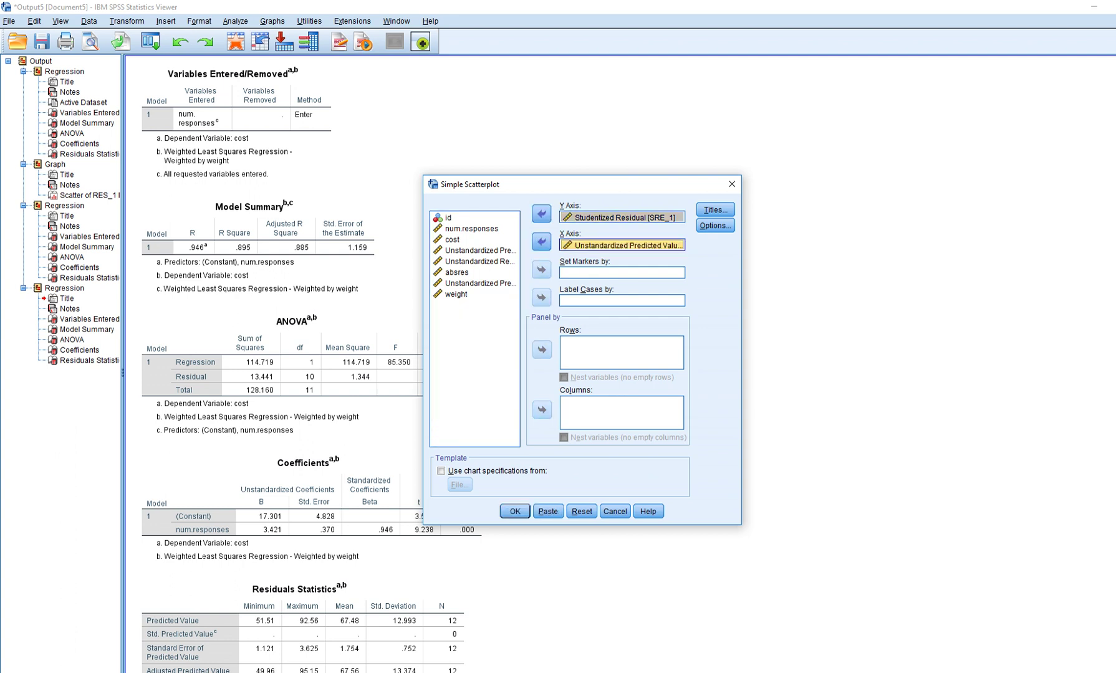
{"action": "left_click", "coordinate": [515, 512]}
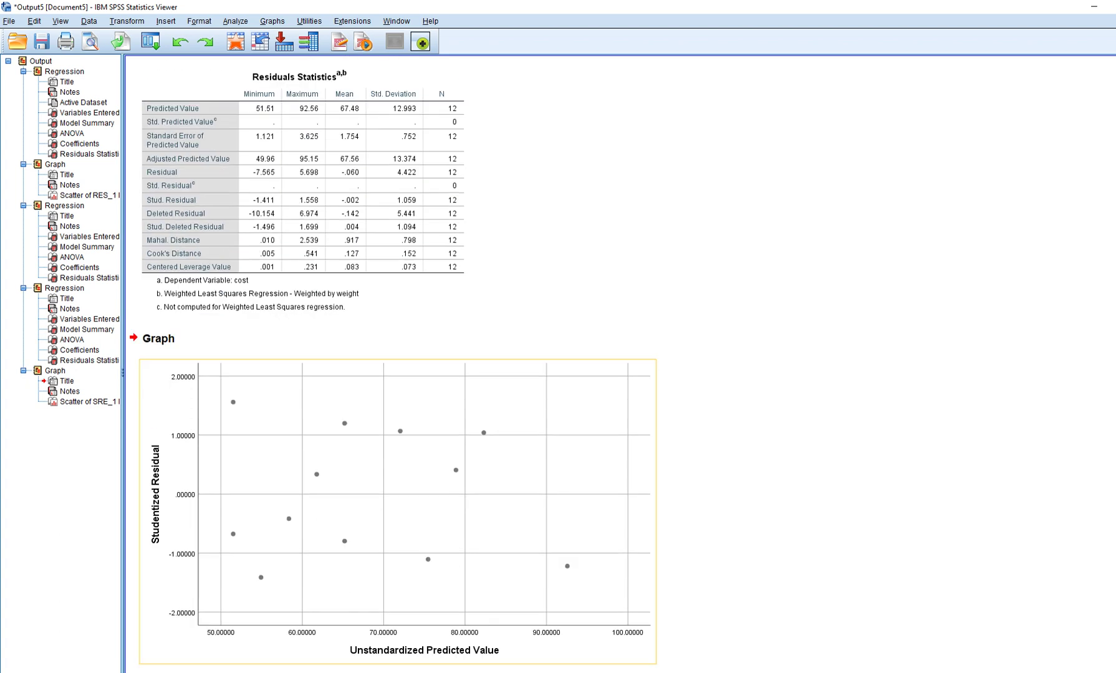